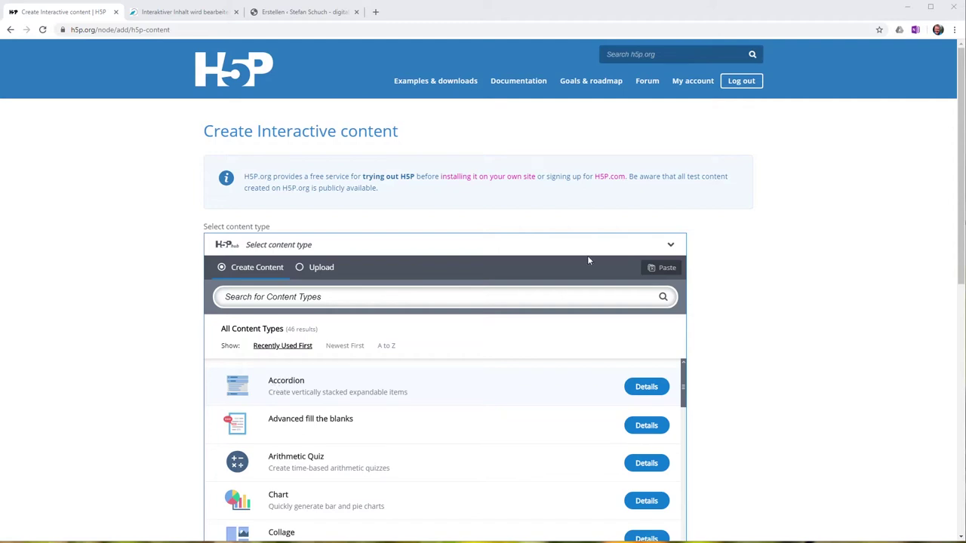
Step: Open the saved content "Aufbau der Argumentation (Beispiel Accordion)" and examine its Einleitung, Hauptteil and Schluss panels
{"action": "left_click", "coordinate": [686, 85]}
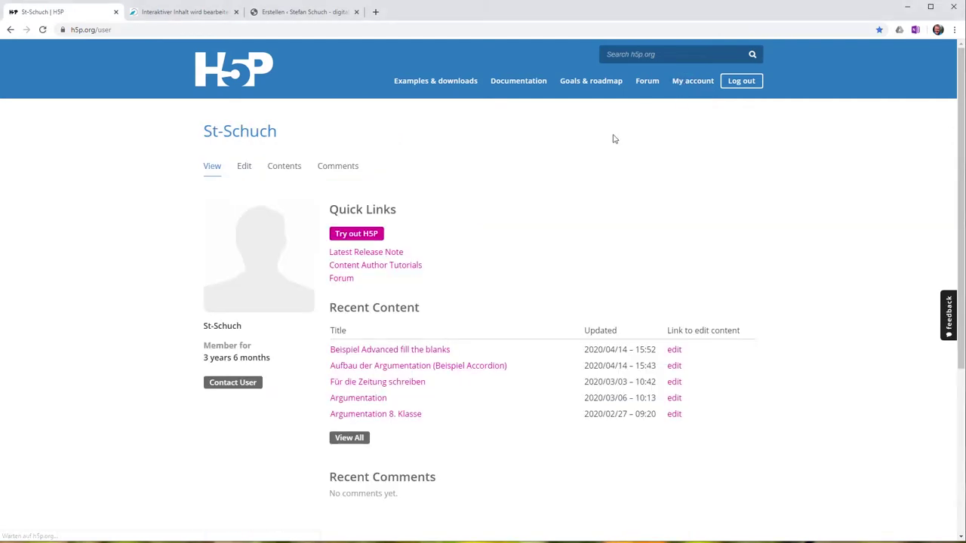
{"action": "left_click", "coordinate": [353, 369]}
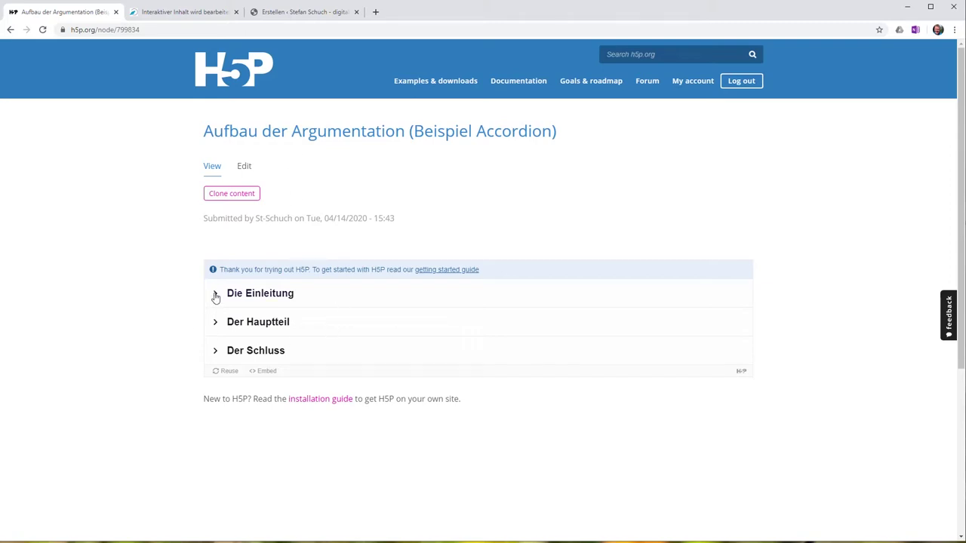
{"action": "left_click", "coordinate": [215, 296]}
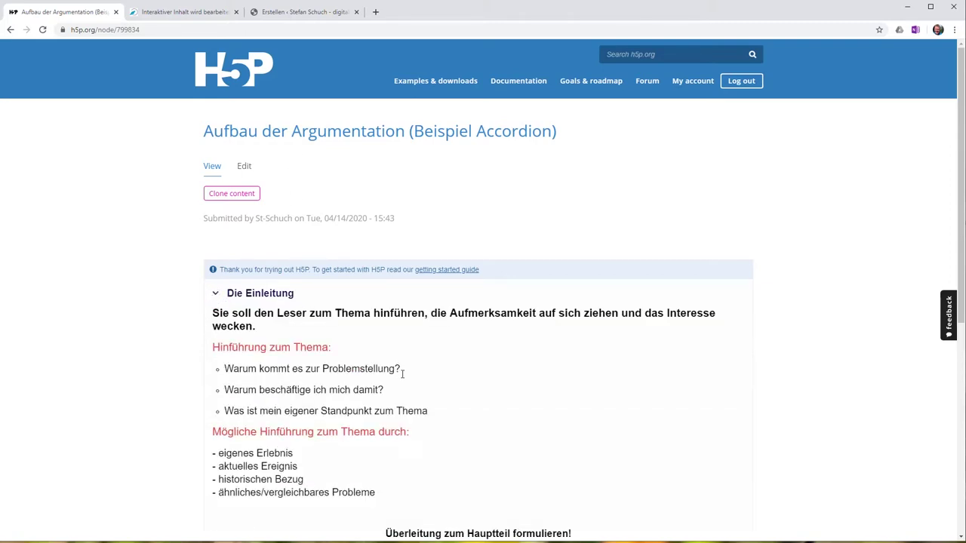
{"action": "scroll", "coordinate": [400, 381], "scroll_direction": "down", "scroll_amount": 1}
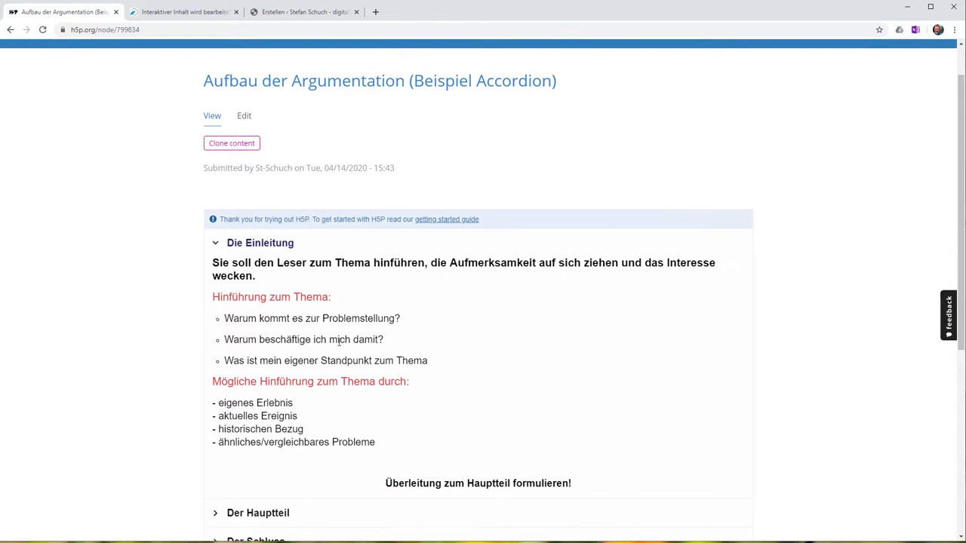
{"action": "scroll", "coordinate": [261, 341], "scroll_direction": "down", "scroll_amount": 2}
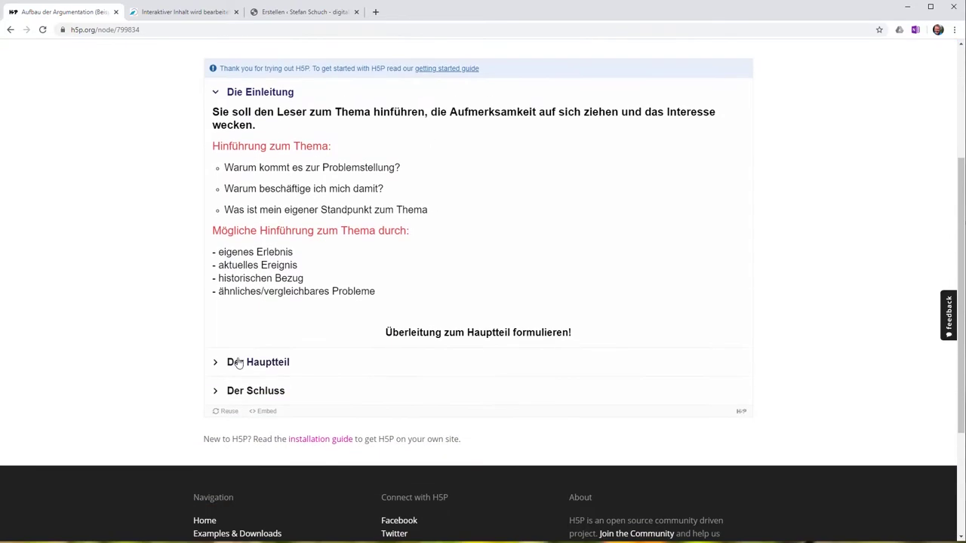
{"action": "left_click", "coordinate": [216, 364]}
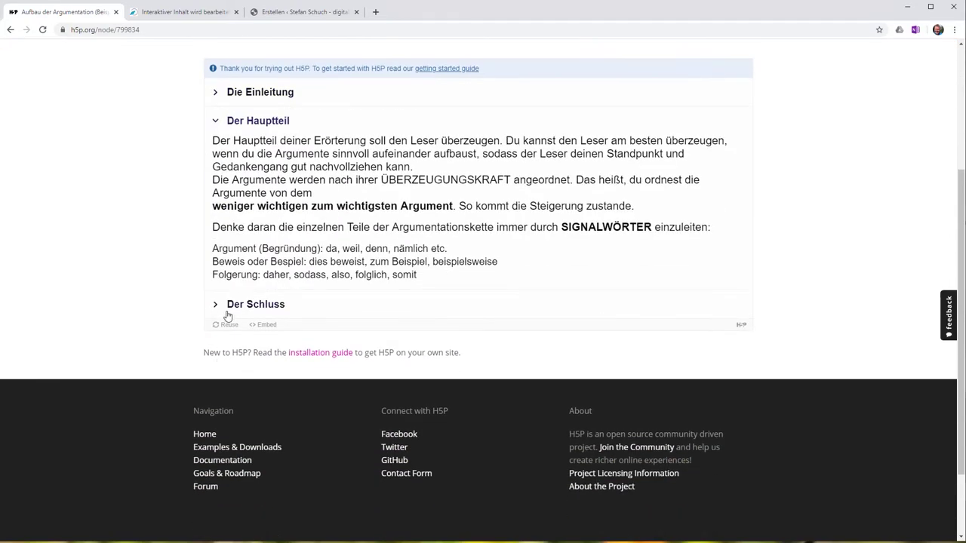
{"action": "left_click", "coordinate": [217, 307]}
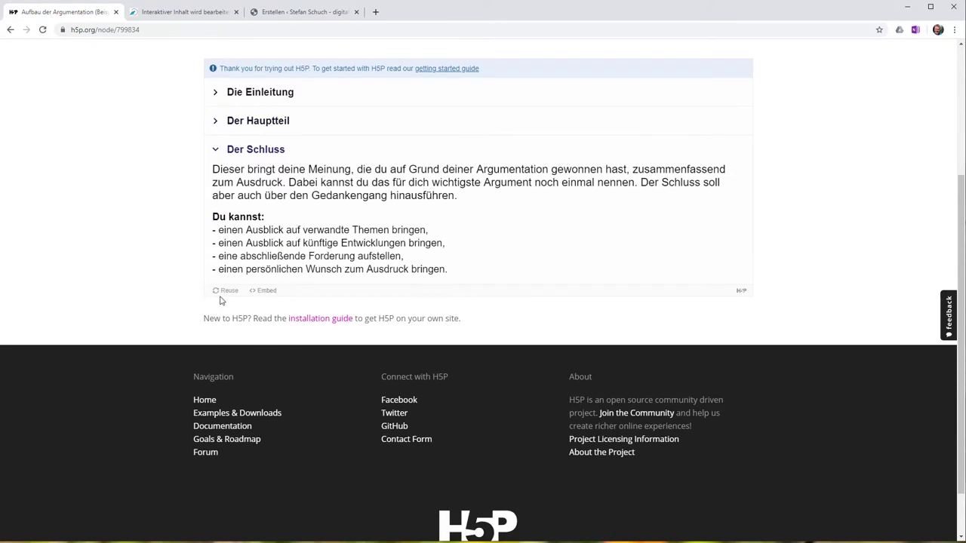
{"action": "scroll", "coordinate": [219, 300], "scroll_direction": "up", "scroll_amount": 1}
{"action": "left_click", "coordinate": [215, 200]}
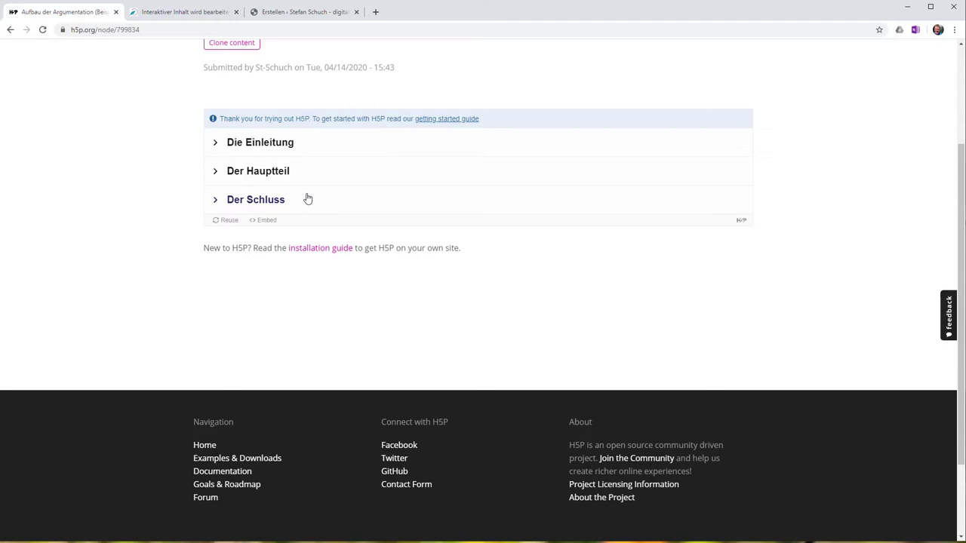
{"action": "scroll", "coordinate": [307, 199], "scroll_direction": "up", "scroll_amount": 3}
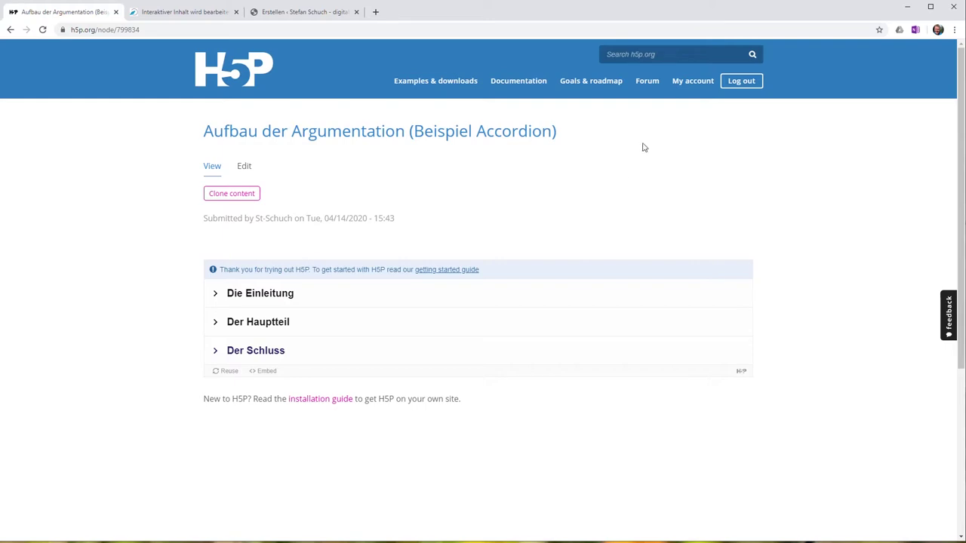
Step: Start new interactive content from the account page, sort the content types A to Z and choose Accordion
{"action": "left_click", "coordinate": [689, 88]}
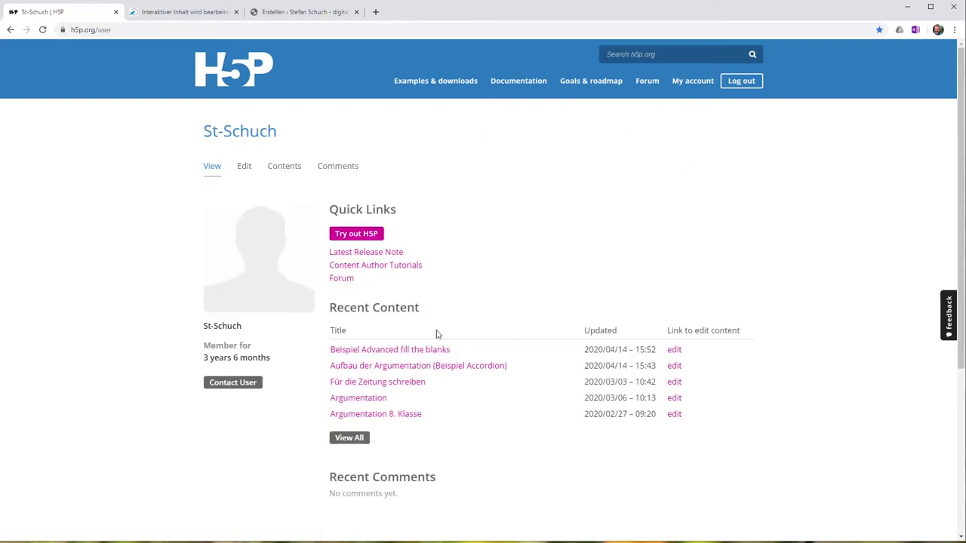
{"action": "left_click", "coordinate": [351, 235]}
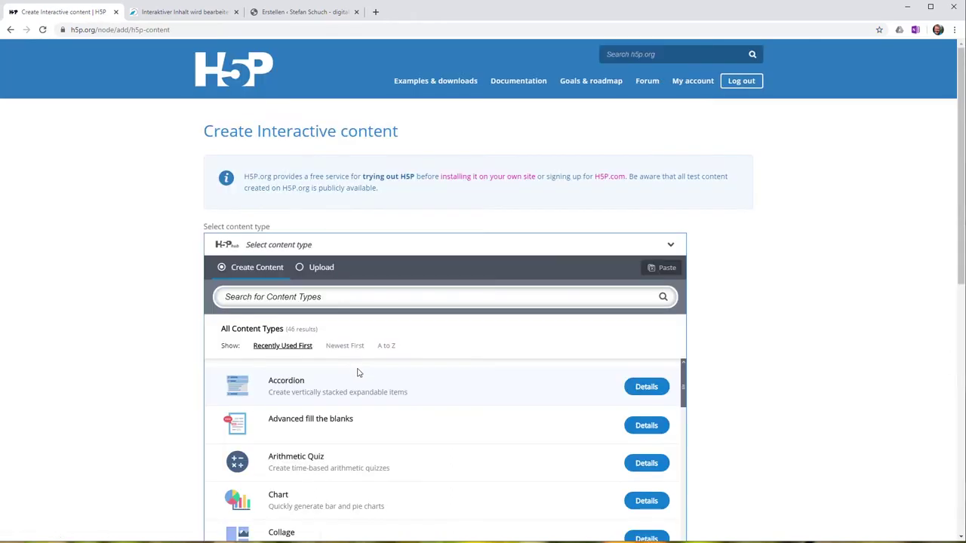
{"action": "left_click", "coordinate": [386, 345]}
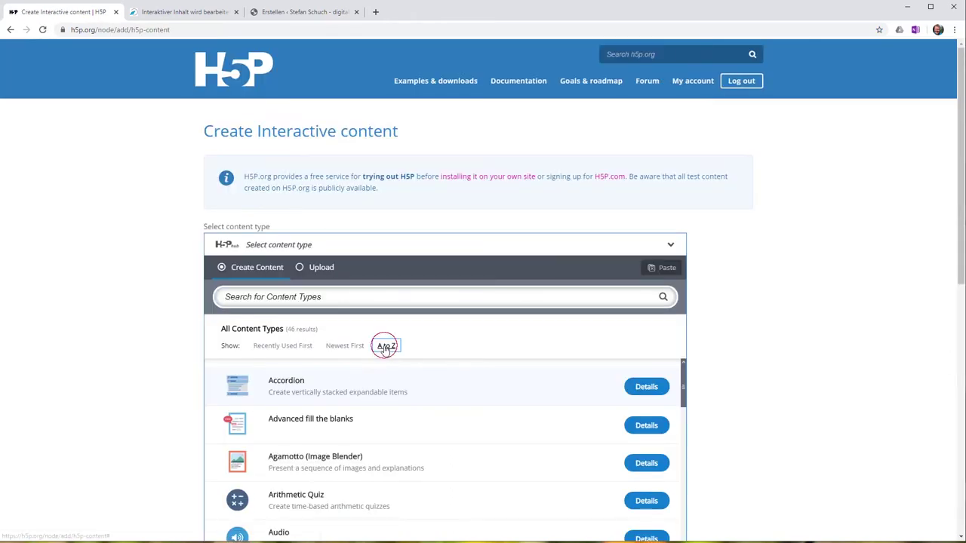
{"action": "left_click", "coordinate": [276, 382]}
{"action": "scroll", "coordinate": [750, 334], "scroll_direction": "down", "scroll_amount": 2}
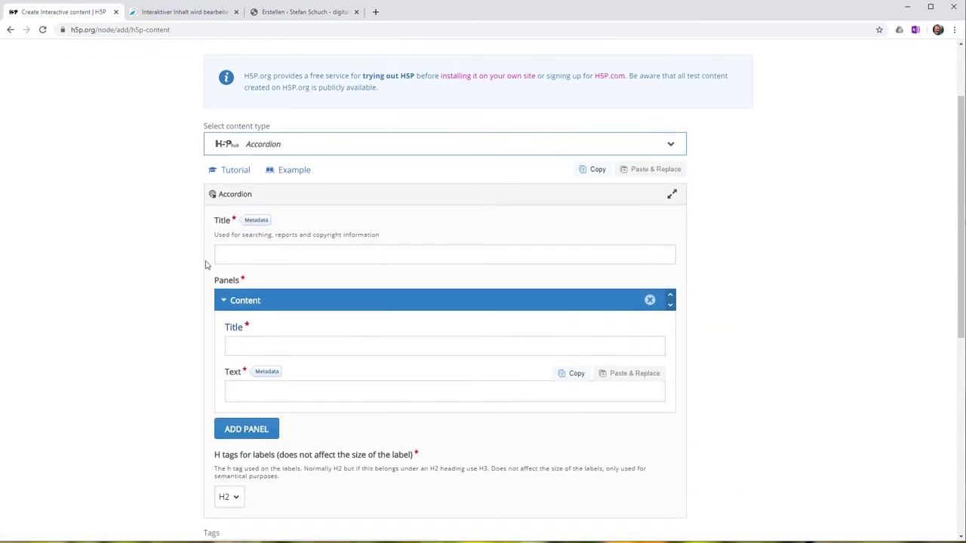
Step: Title the new accordion content "Musikinstrumente"
{"action": "left_click", "coordinate": [235, 254]}
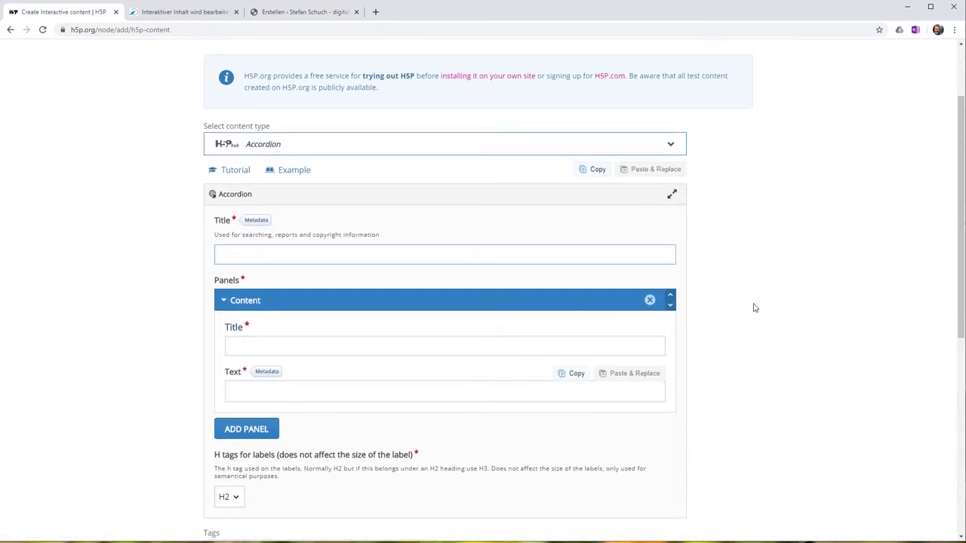
{"action": "type", "text": "Accordion Test"}
{"action": "key", "text": "BackSpace"}
{"action": "key", "text": "BackSpace"}
{"action": "key", "text": "BackSpace"}
{"action": "key", "text": "BackSpace"}
{"action": "type", "text": "Musiku"}
{"action": "type", "text": "umente"}
Step: Title the first panel "Akkordeon" and fill its text with the description beginning "Das Akkordeon ist ein Handzuginstrument (Handharmonika)"
{"action": "left_click", "coordinate": [257, 349]}
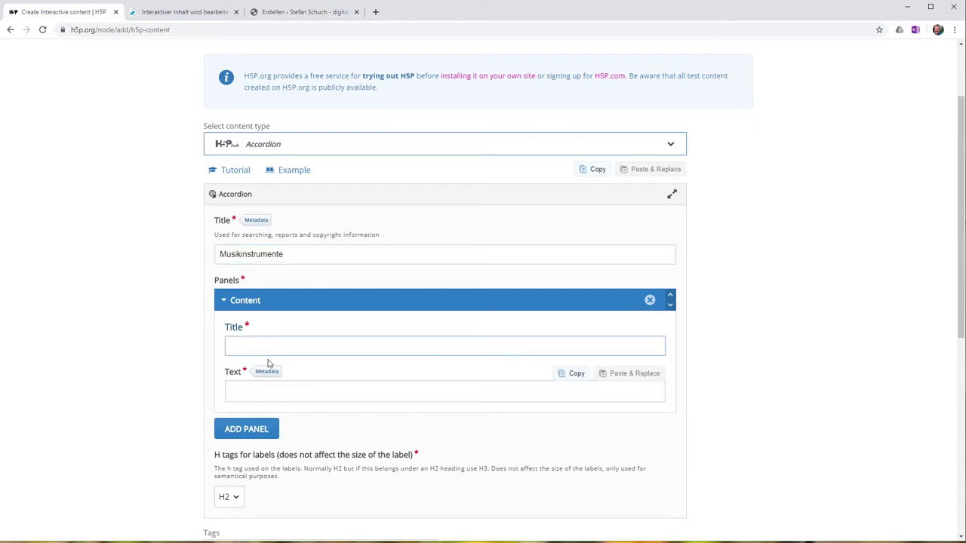
{"action": "type", "text": "Akkordeon"}
{"action": "left_click", "coordinate": [274, 394]}
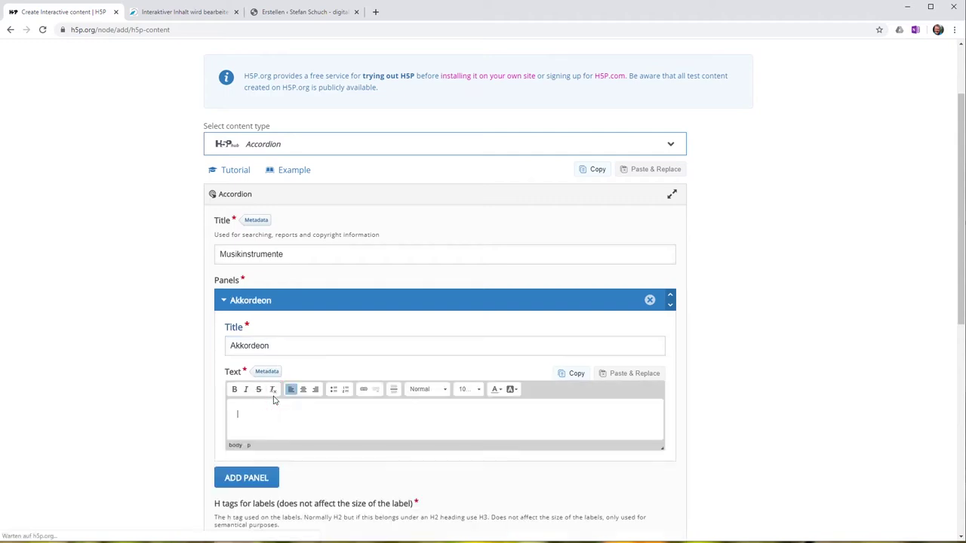
{"action": "type", "text": "Das Akkordeon ist ein Handzuginstrument (Handharmonika), bei dem der Ton durch freischwingende, durchschlagende Zungen erzeugt wird und das nicht nur Einzeltöne hervorbringt, sondern auch (mechanisch voreingestellte) Akkorde, wovon der Name abgeleitet ist. Es zählt somit zu den selbstklingenden Unterbrechungs-Aerophonen. Alle Handzuginstrumente, die auf der rechten Seite, dem Diskant (Diskantteil, Melodieseite), die Tastatur (Klaviatur oder Knöpfe) in einer abgewinkelten Form angebracht haben, werden zu den diversen Akkordeonarten gezählt. Diese Anordnung der Tastatur geht auf die ersten Wiener oder die ersten französischen Instrumente zurück. Die verschiedenen Typen der Konzertina, wie das Bandoneon, weisen im Gegensatz zum Akkordeon keine abgewinkelte Tastatur und keine voreingestellten Akkorde auf."}
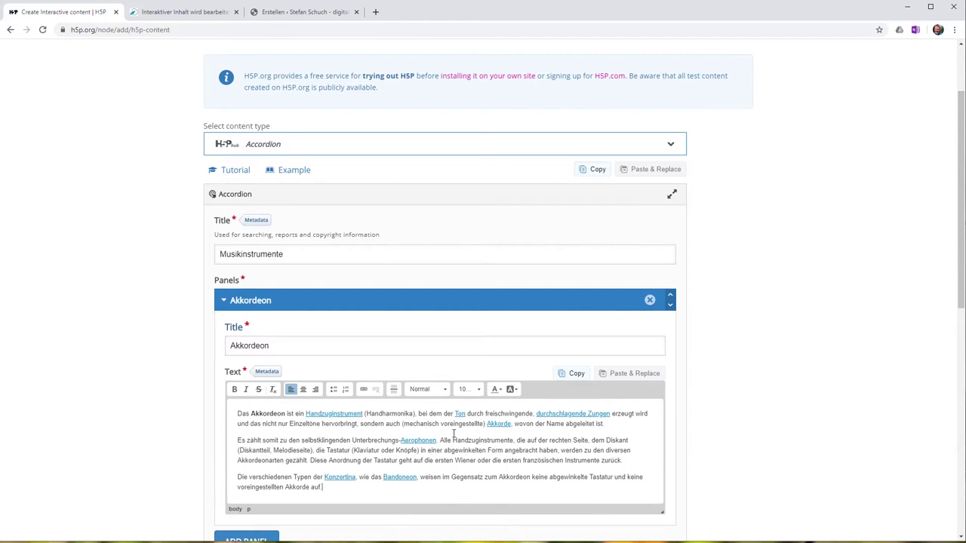
Step: Remove the link from "Handzuginstrument" and make the opening words "Das Akkordeon" bold in the first panel's text
{"action": "left_click", "coordinate": [333, 414]}
{"action": "left_click", "coordinate": [376, 390]}
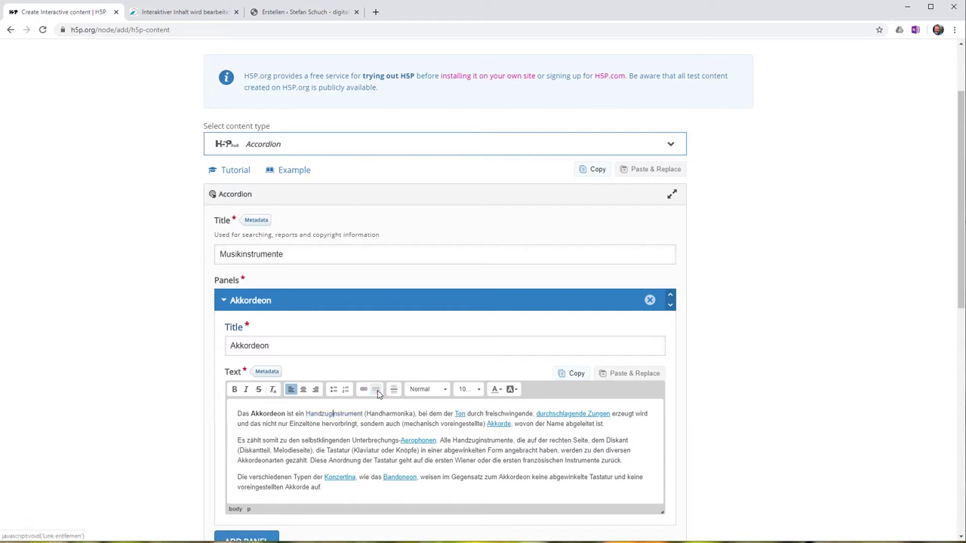
{"action": "left_click", "coordinate": [239, 413]}
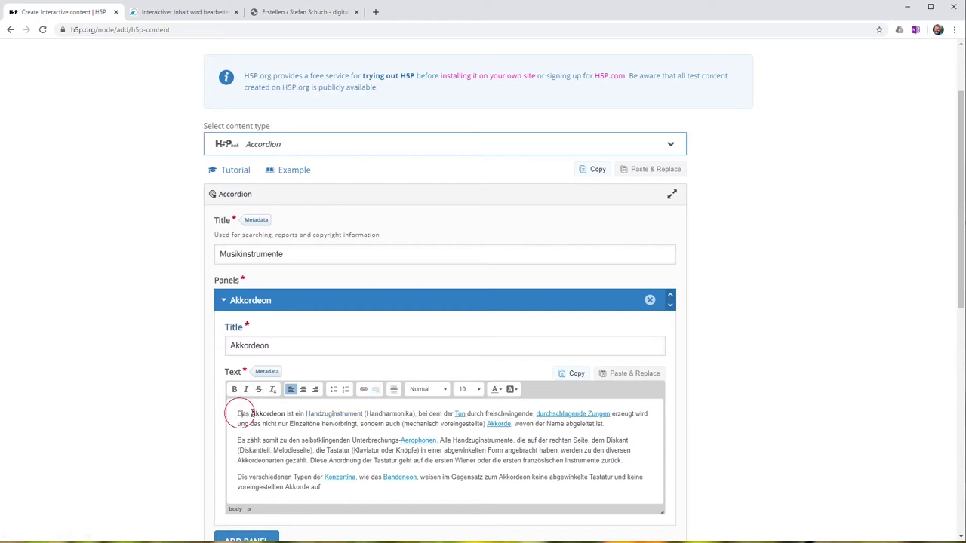
{"action": "left_click_drag", "start_coordinate": [251, 413], "coordinate": [284, 414]}
{"action": "left_click", "coordinate": [276, 413]}
{"action": "left_click", "coordinate": [236, 413]}
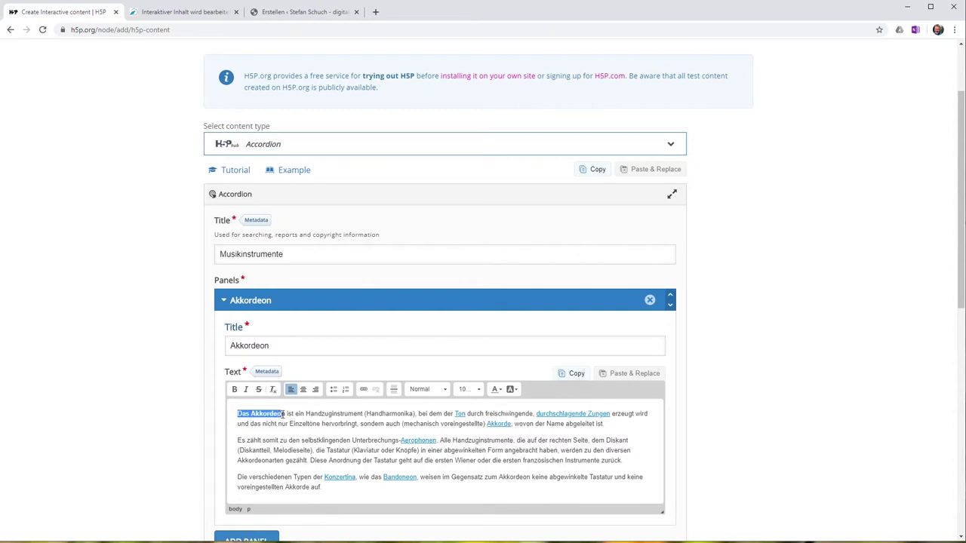
{"action": "left_click", "coordinate": [234, 389]}
{"action": "left_click", "coordinate": [433, 447]}
Step: Give the word "Gegensatz" in the last paragraph of the Akkordeon text a green background colour
{"action": "left_click", "coordinate": [514, 390]}
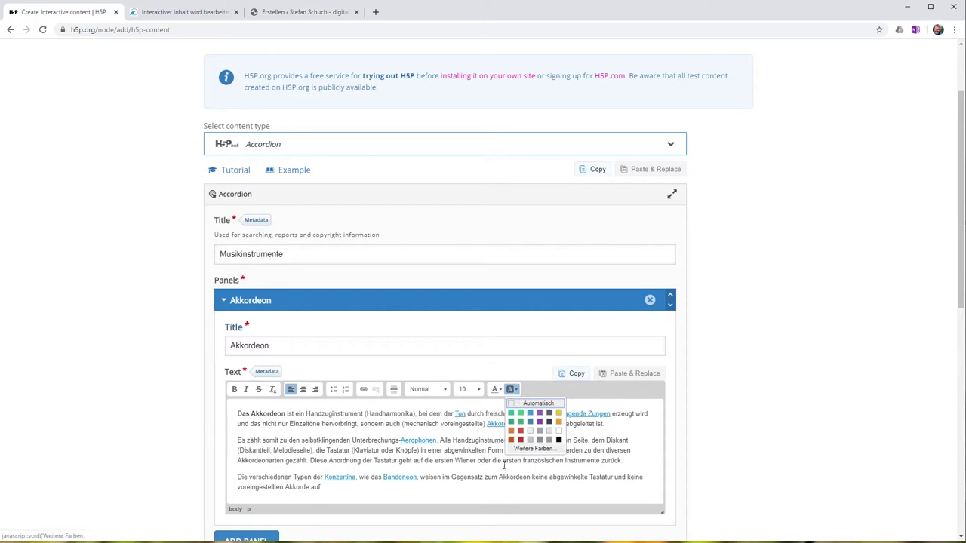
{"action": "left_click", "coordinate": [457, 461]}
{"action": "left_click_drag", "start_coordinate": [450, 477], "coordinate": [486, 477]}
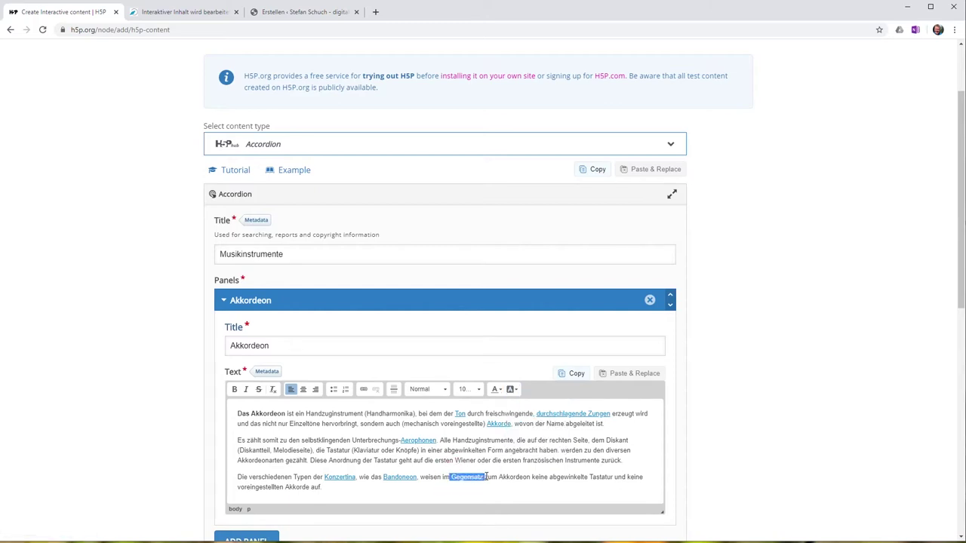
{"action": "left_click", "coordinate": [514, 390]}
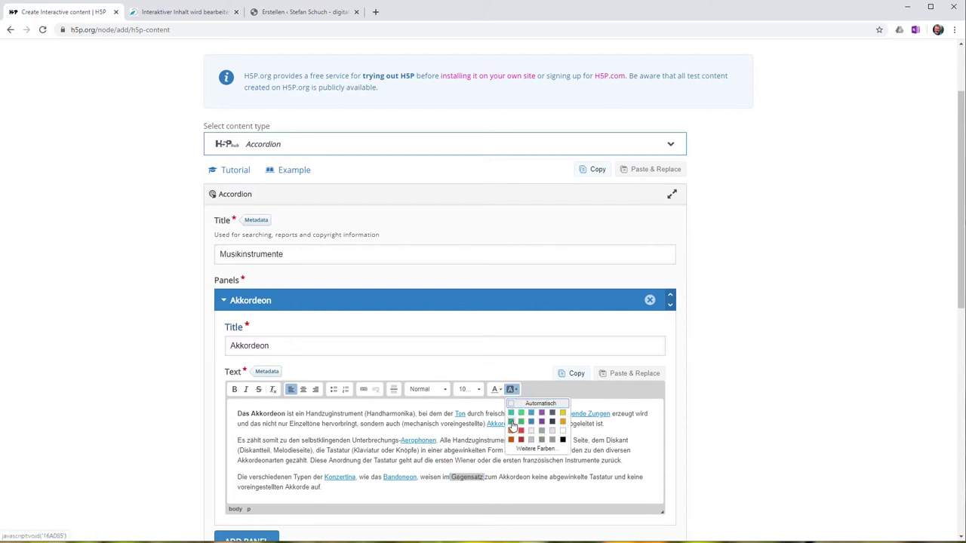
{"action": "left_click", "coordinate": [512, 421]}
{"action": "left_click", "coordinate": [519, 477]}
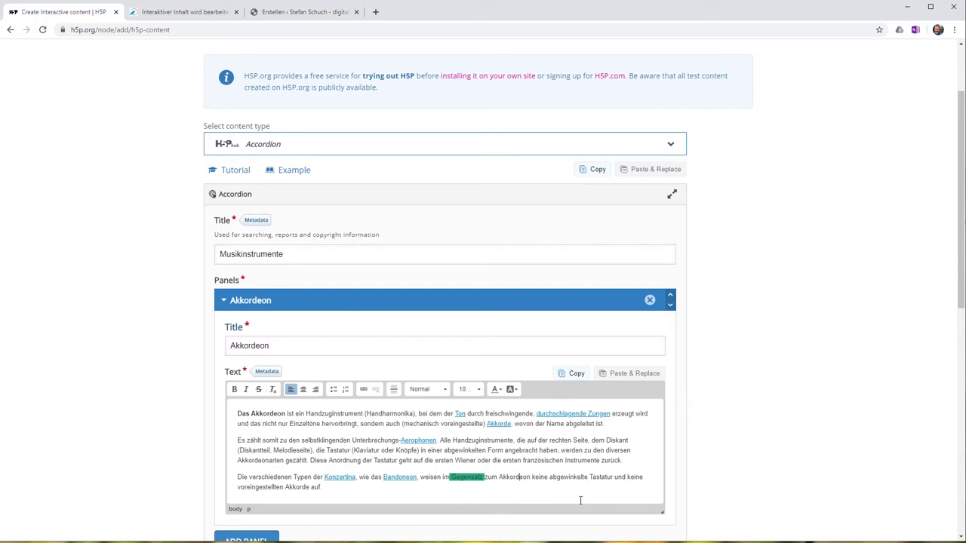
{"action": "left_click", "coordinate": [447, 391]}
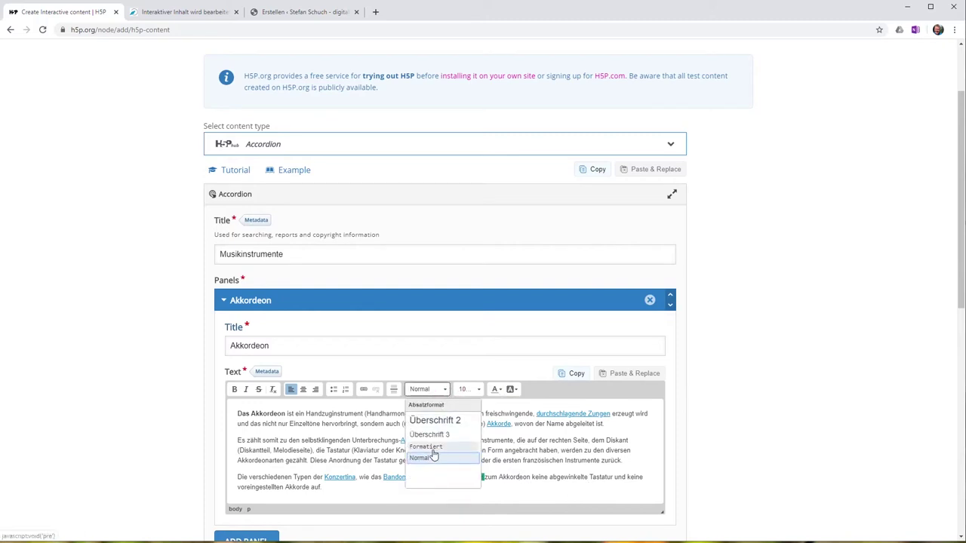
{"action": "left_click", "coordinate": [583, 450]}
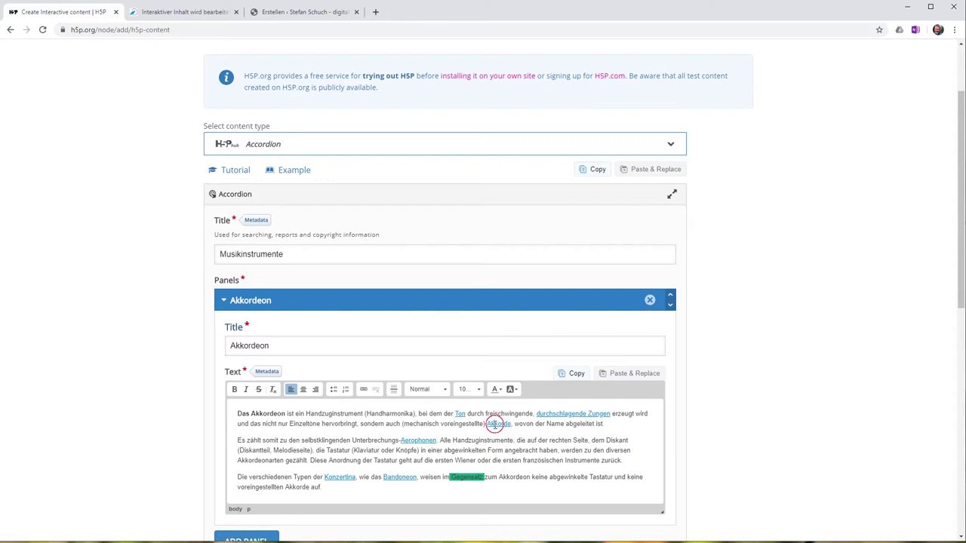
Step: Open the link settings for "Akkorde" in the Akkordeon text, choose the link's target window and apply the settings
{"action": "left_click", "coordinate": [364, 392]}
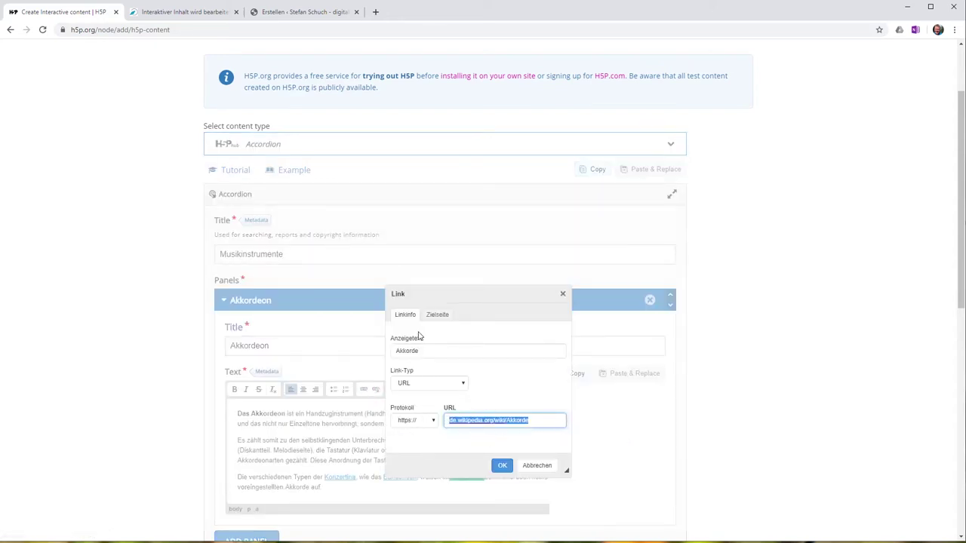
{"action": "left_click", "coordinate": [437, 315]}
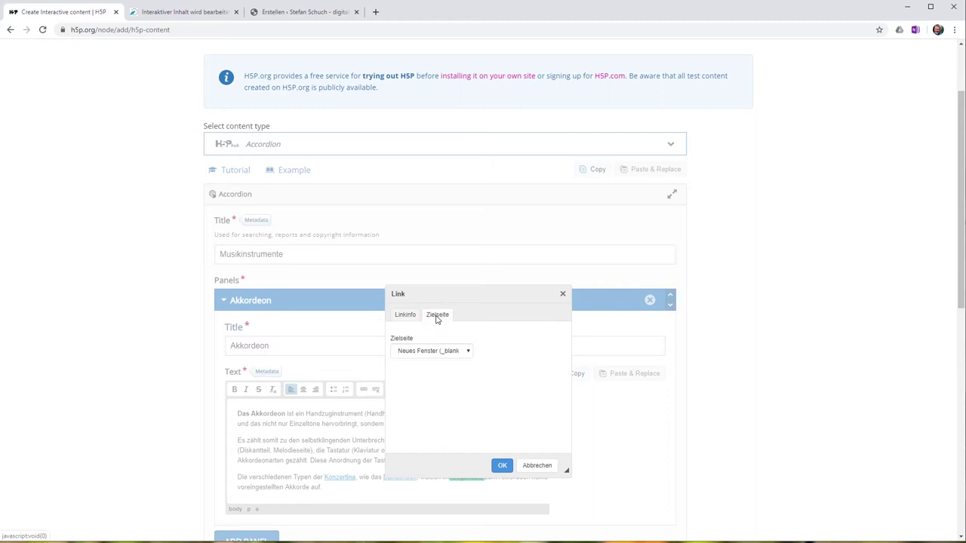
{"action": "left_click", "coordinate": [467, 352]}
{"action": "left_click", "coordinate": [416, 390]}
{"action": "left_click", "coordinate": [501, 466]}
Step: Add a second panel titled "Violine" and paste in the description beginning "Die Violine oder Geige"
{"action": "scroll", "coordinate": [526, 468], "scroll_direction": "down", "scroll_amount": 2}
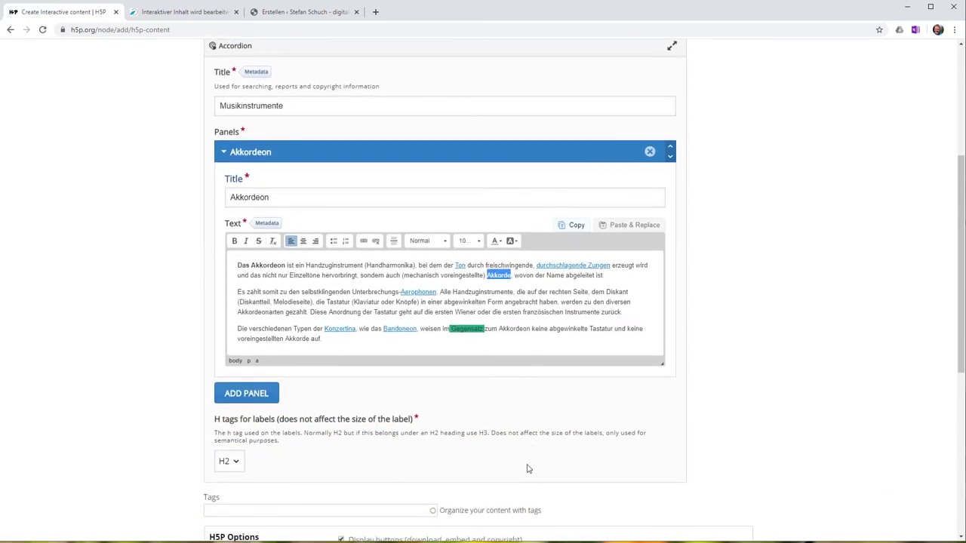
{"action": "left_click", "coordinate": [249, 393]}
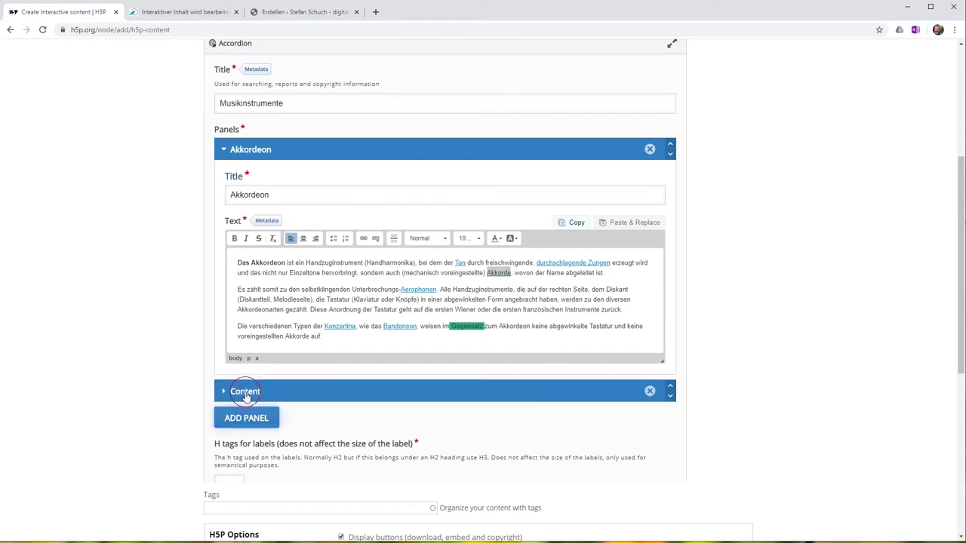
{"action": "left_click", "coordinate": [241, 437]}
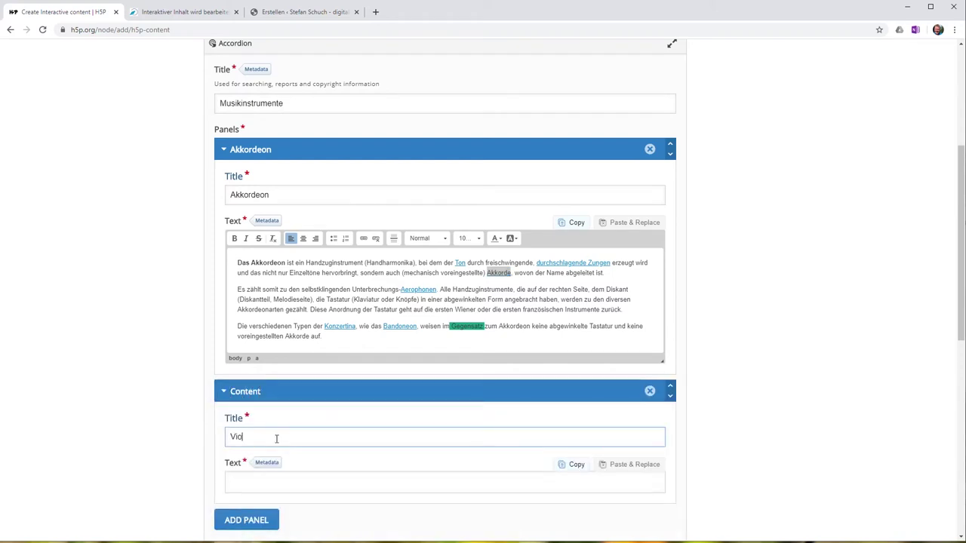
{"action": "type", "text": "Violine"}
{"action": "left_click", "coordinate": [258, 481]}
{"action": "key", "text": "ctrl+v"}
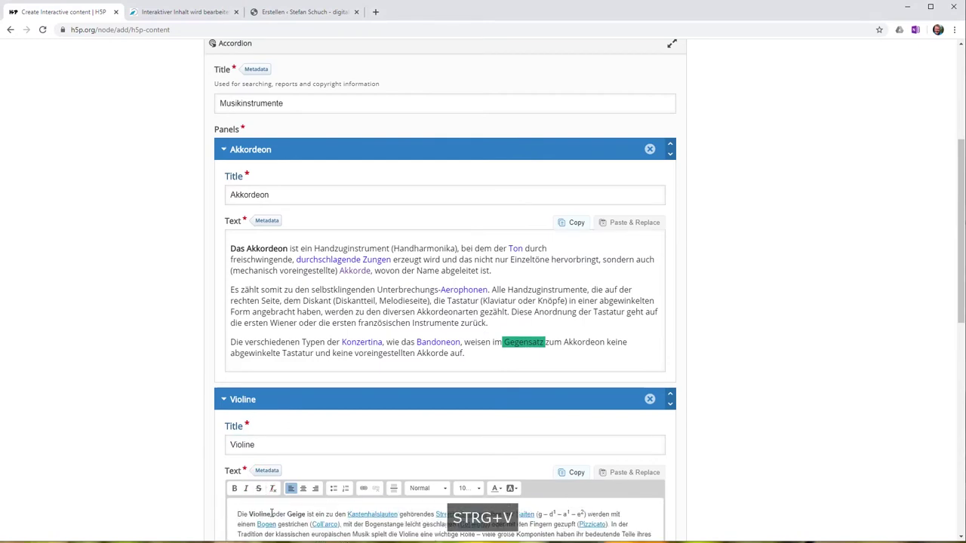
Step: Add a third panel titled "Trommel" with the placeholder text "..." and save the accordion
{"action": "scroll", "coordinate": [398, 498], "scroll_direction": "down", "scroll_amount": 2}
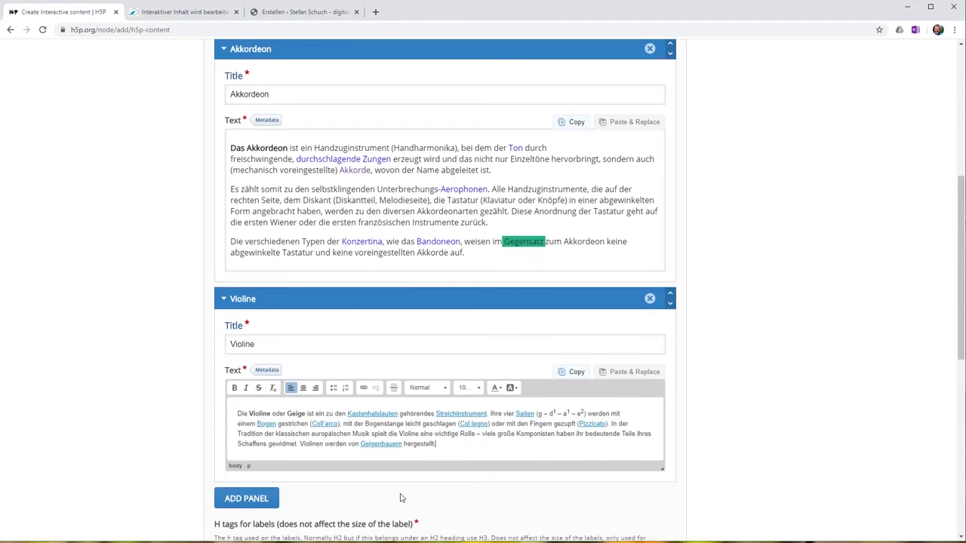
{"action": "left_click", "coordinate": [490, 400]}
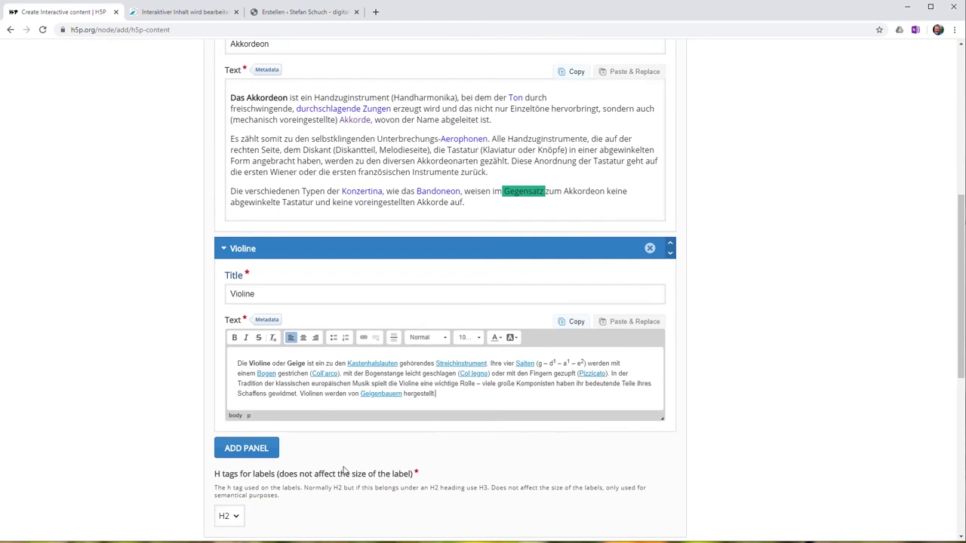
{"action": "left_click", "coordinate": [261, 455]}
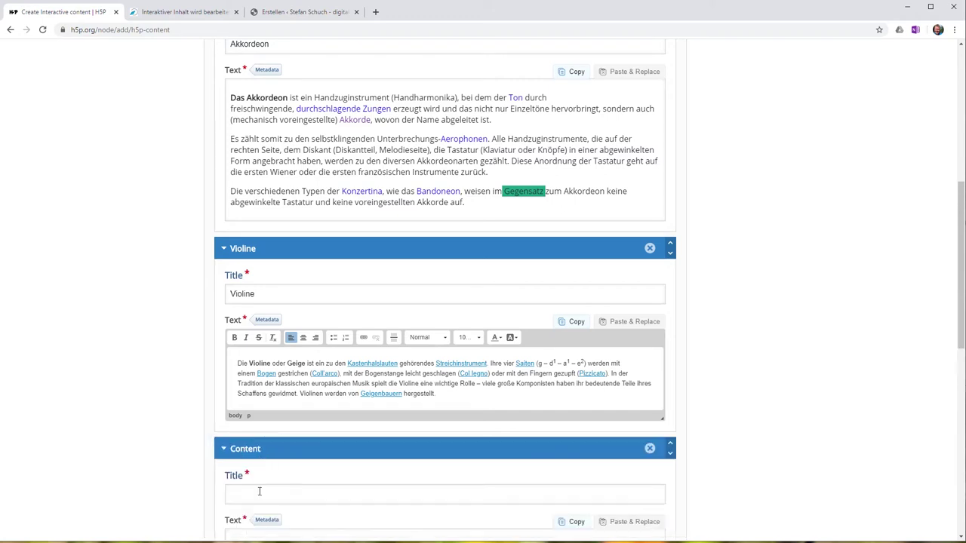
{"action": "left_click", "coordinate": [259, 494]}
{"action": "type", "text": "Tr"}
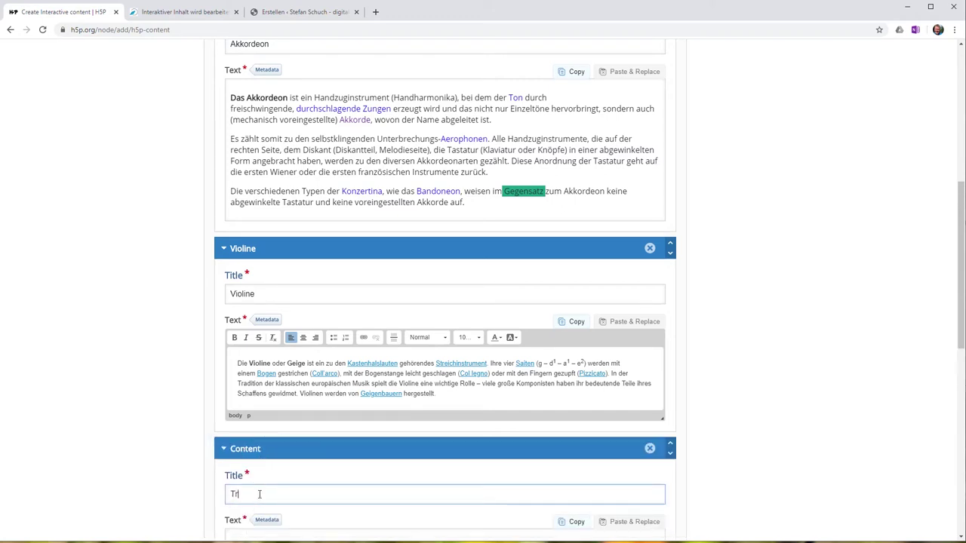
{"action": "type", "text": "ommel"}
{"action": "scroll", "coordinate": [332, 490], "scroll_direction": "down", "scroll_amount": 2}
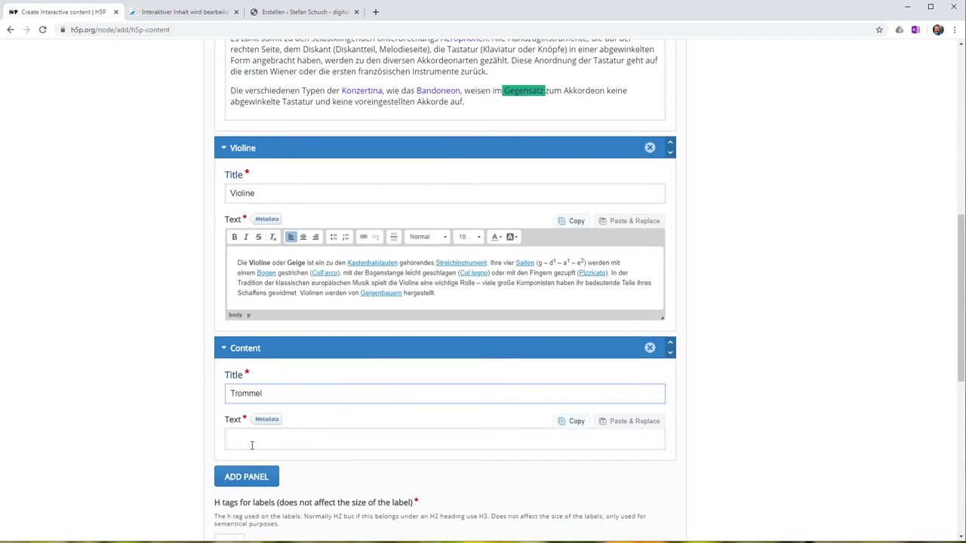
{"action": "left_click", "coordinate": [252, 446]}
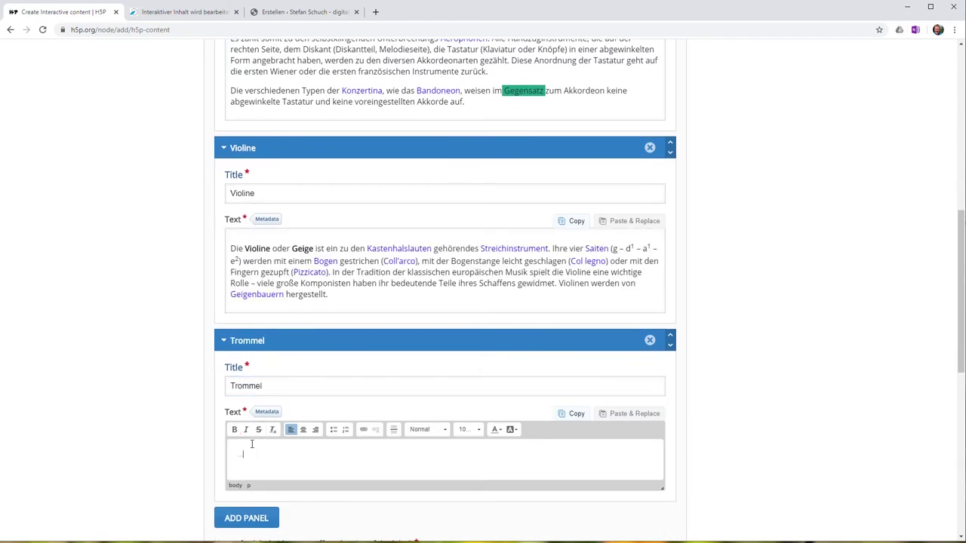
{"action": "scroll", "coordinate": [257, 430], "scroll_direction": "down", "scroll_amount": 3}
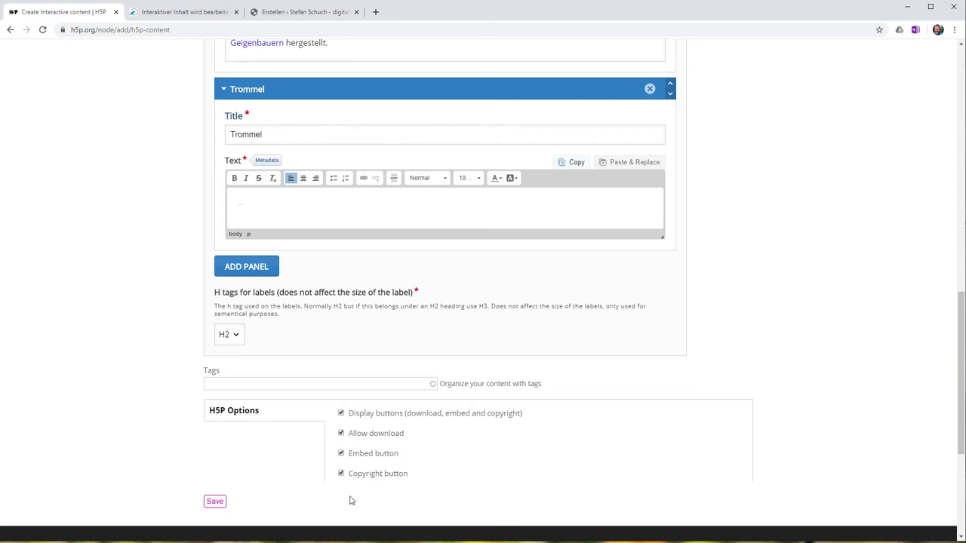
{"action": "left_click", "coordinate": [215, 501]}
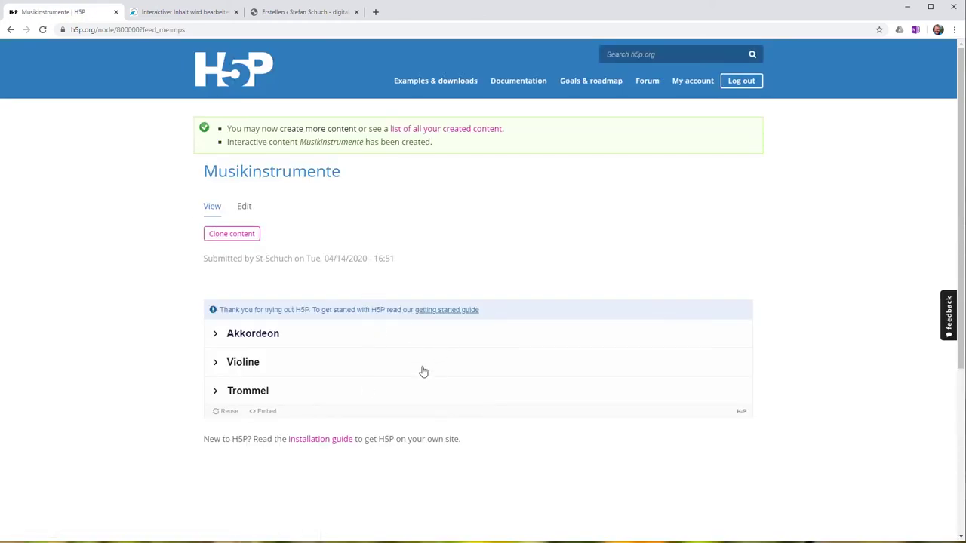
Step: Expand the Akkordeon panel in the saved accordion, follow its "Akkorde" link and return to the accordion
{"action": "left_click", "coordinate": [215, 334]}
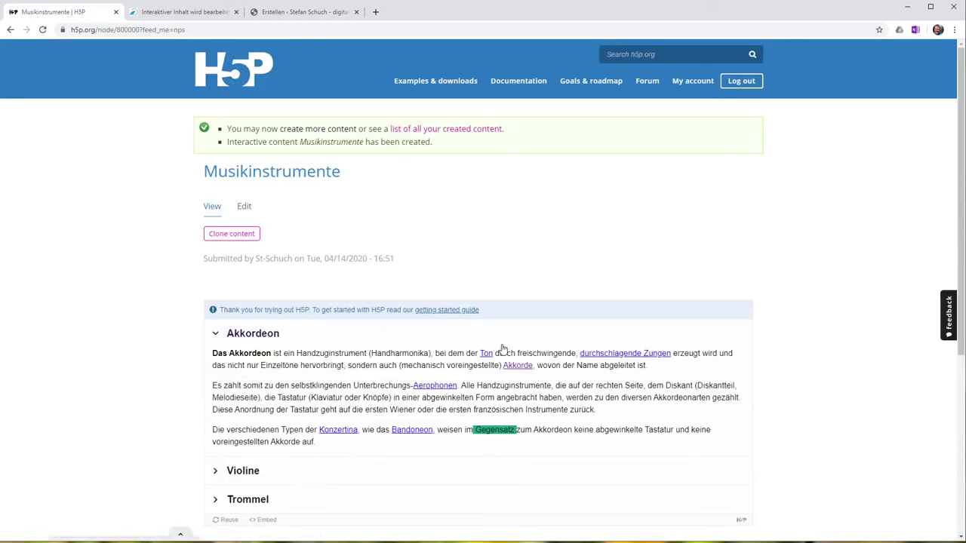
{"action": "left_click", "coordinate": [517, 366]}
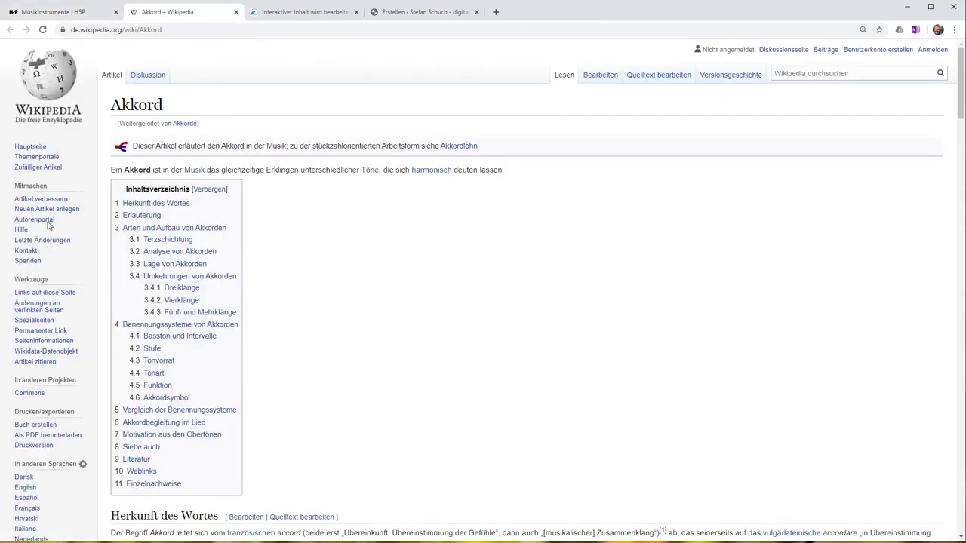
{"action": "left_click", "coordinate": [75, 12]}
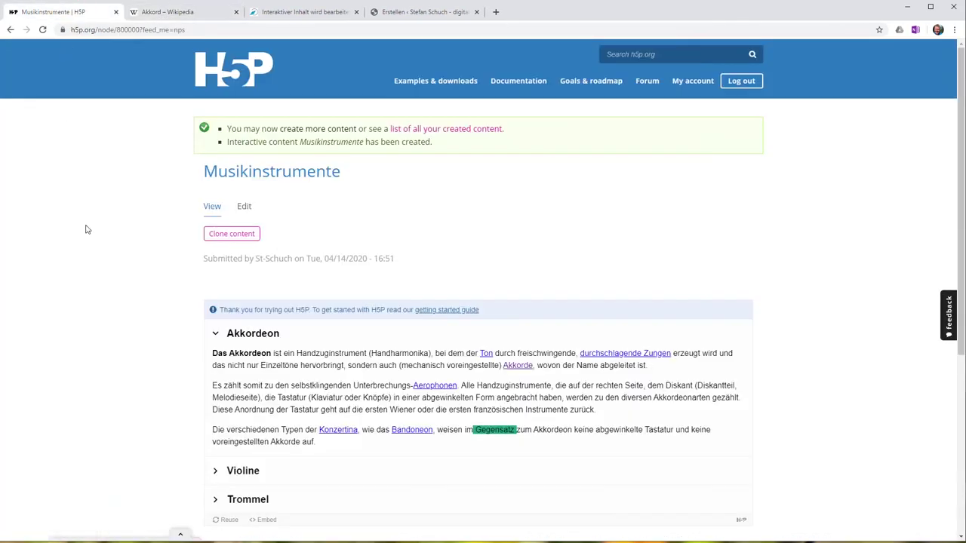
Step: Expand the Violine and Trommel panels one after the other to check their contents
{"action": "scroll", "coordinate": [237, 359], "scroll_direction": "down", "scroll_amount": 2}
{"action": "left_click", "coordinate": [216, 320]}
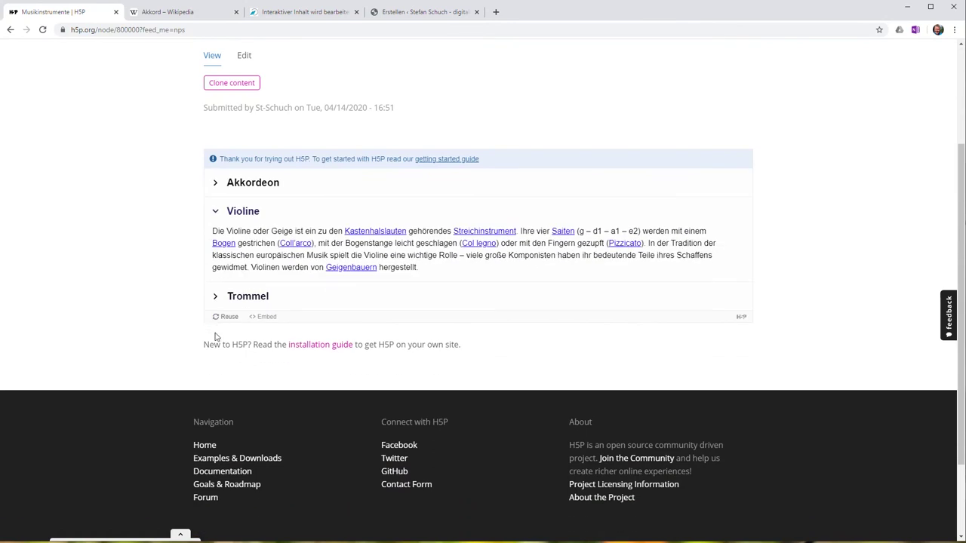
{"action": "left_click", "coordinate": [216, 298]}
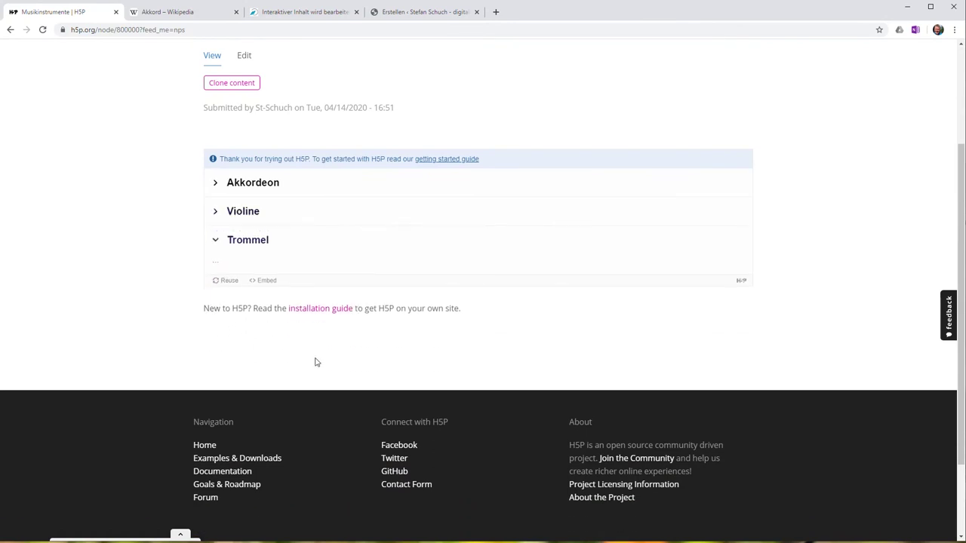
{"action": "scroll", "coordinate": [317, 360], "scroll_direction": "up", "scroll_amount": 2}
{"action": "scroll", "coordinate": [317, 363], "scroll_direction": "down", "scroll_amount": 1}
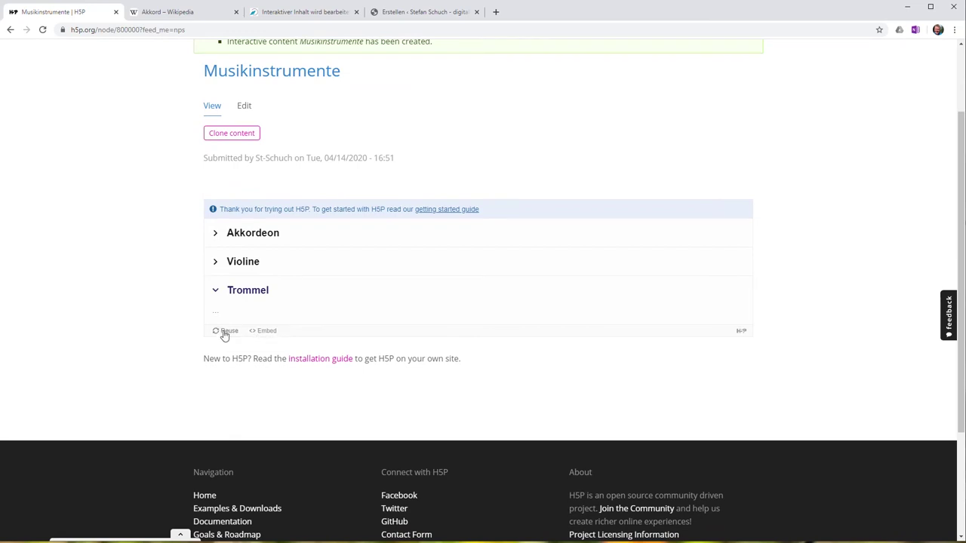
Step: View the accordion's Reuse and Embed options, follow the H5P logo link and return to the Musikinstrumente page
{"action": "left_click", "coordinate": [225, 332]}
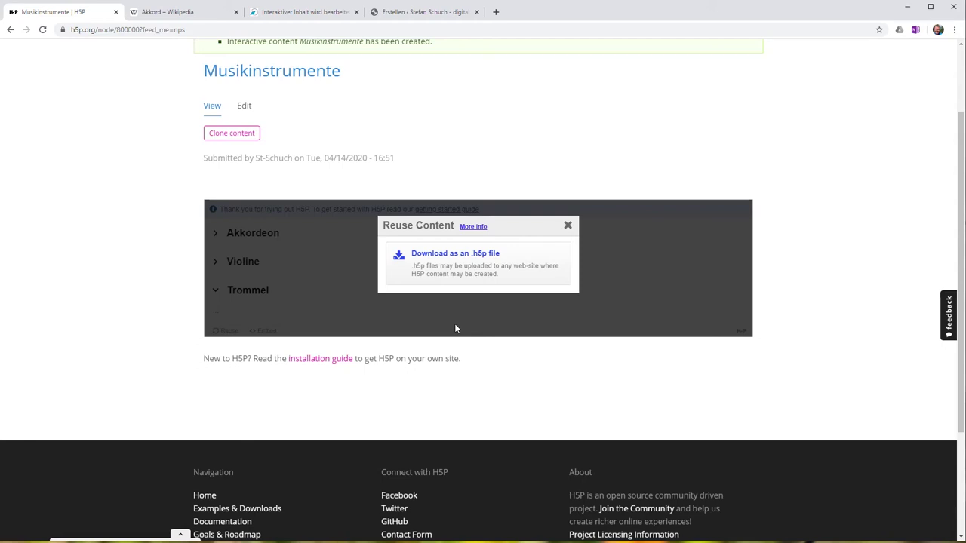
{"action": "left_click", "coordinate": [568, 225]}
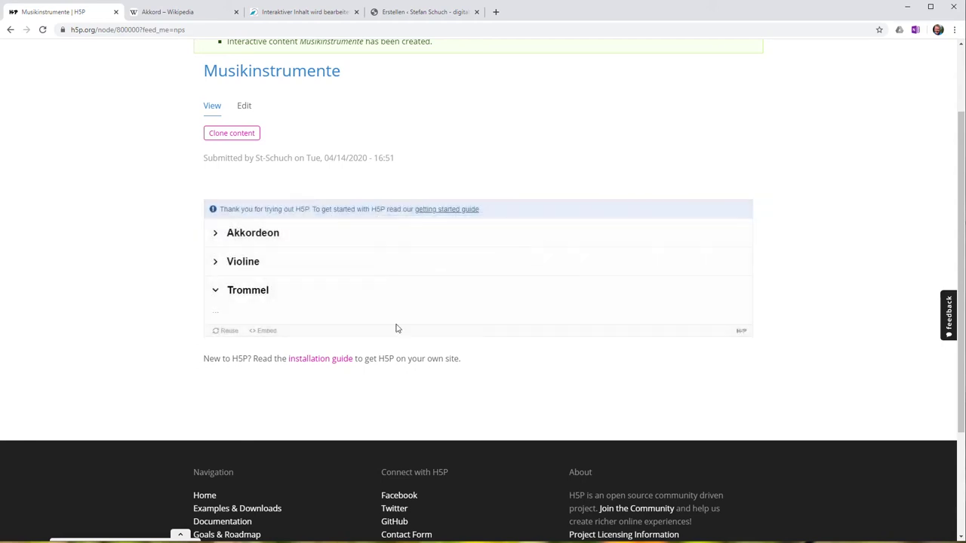
{"action": "left_click", "coordinate": [260, 330]}
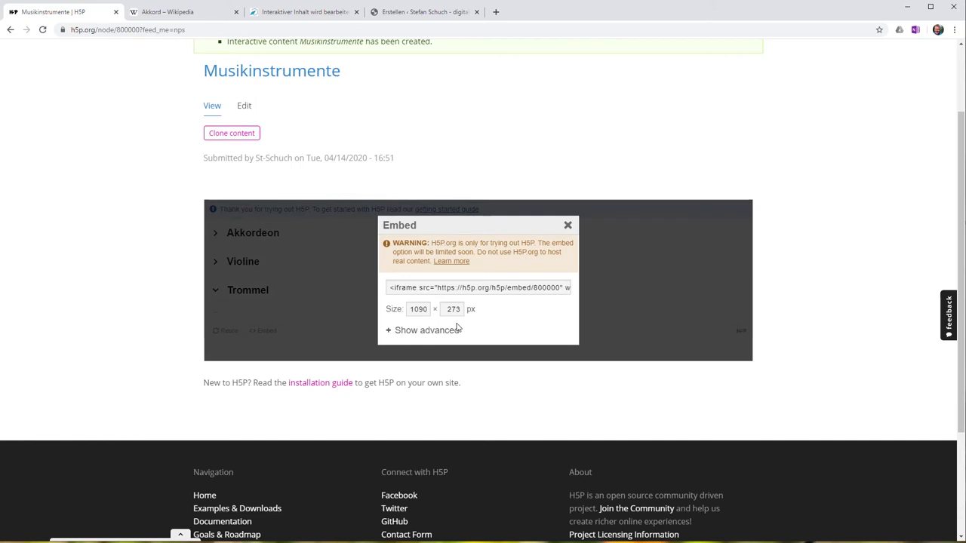
{"action": "left_click", "coordinate": [567, 225]}
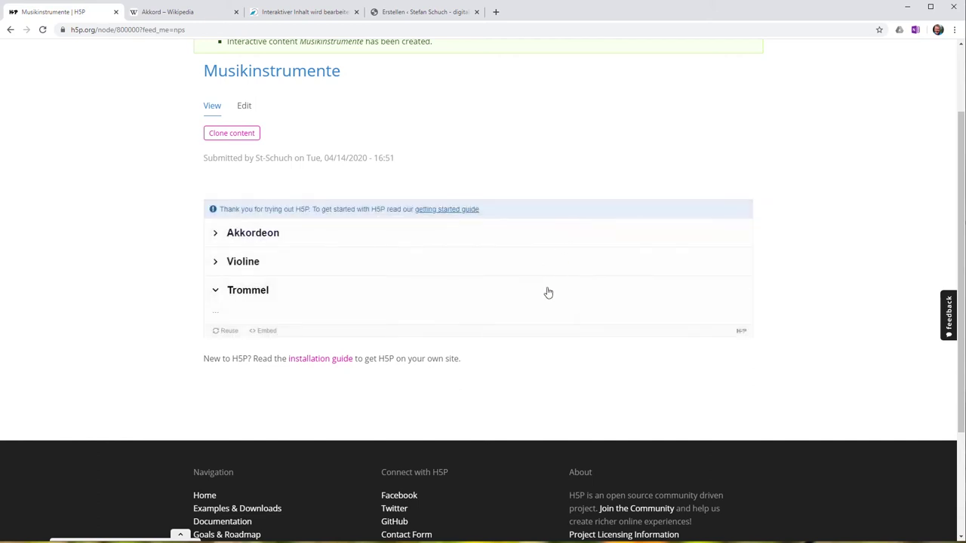
{"action": "left_click", "coordinate": [740, 331]}
{"action": "left_click", "coordinate": [47, 11]}
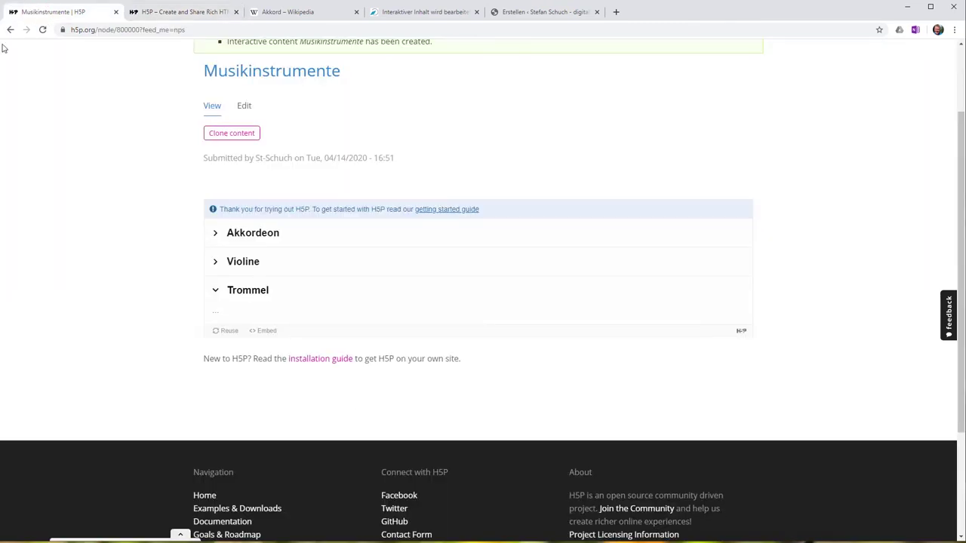
Step: Edit the Musikinstrumente content to turn off the display buttons (download, embed and copyright) and save it
{"action": "left_click", "coordinate": [244, 109]}
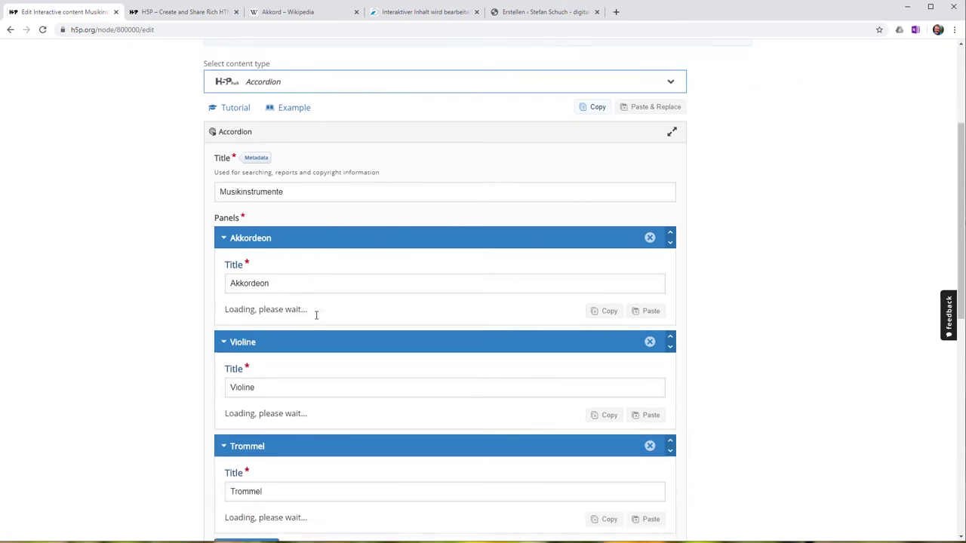
{"action": "scroll", "coordinate": [315, 314], "scroll_direction": "down", "scroll_amount": 10}
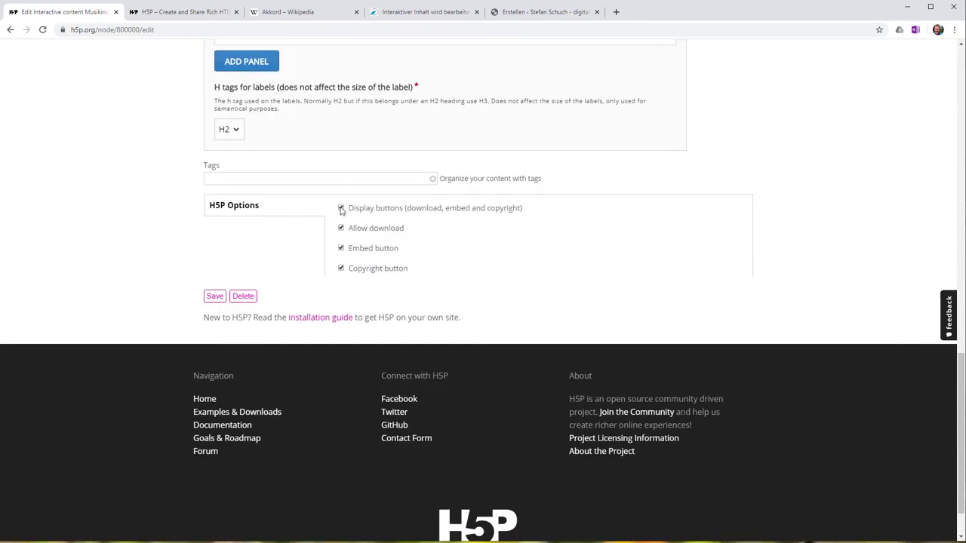
{"action": "left_click", "coordinate": [341, 208]}
{"action": "left_click", "coordinate": [215, 237]}
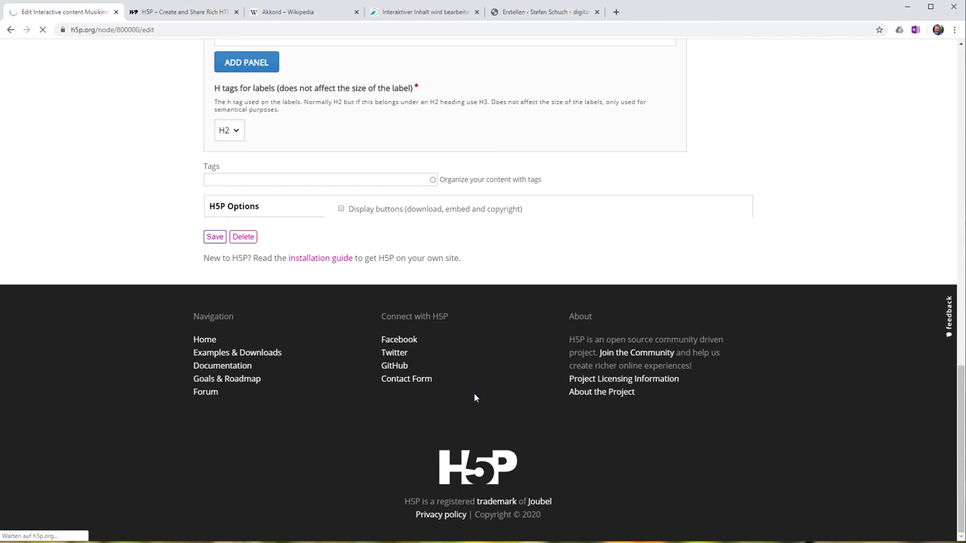
{"action": "scroll", "coordinate": [450, 395], "scroll_direction": "down", "scroll_amount": 1}
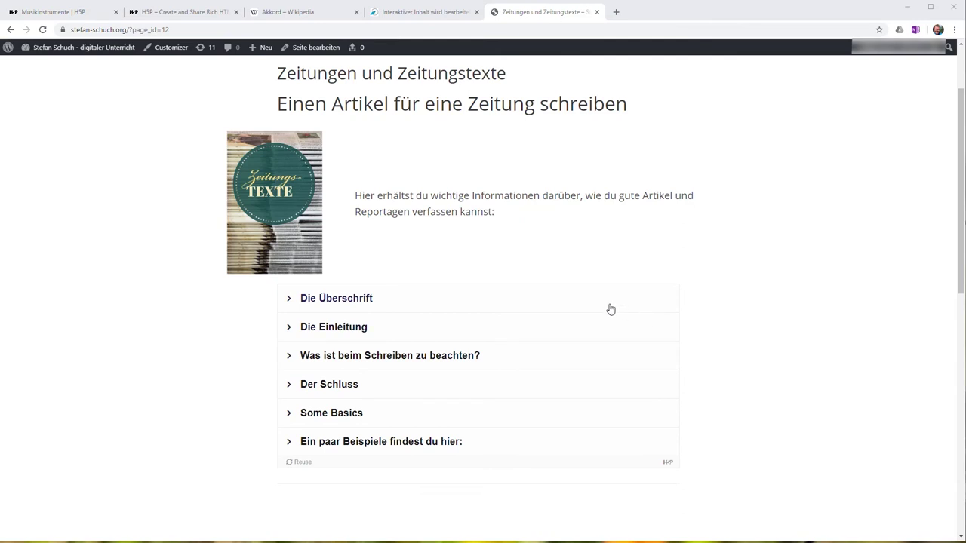
Step: Examine the example accordion on the "Zeitungen und Zeitungstexte" page, expanding the panels "Die Überschrift" and "Die Einleitung"
{"action": "scroll", "coordinate": [609, 309], "scroll_direction": "down", "scroll_amount": 1}
{"action": "scroll", "coordinate": [610, 309], "scroll_direction": "up", "scroll_amount": 2}
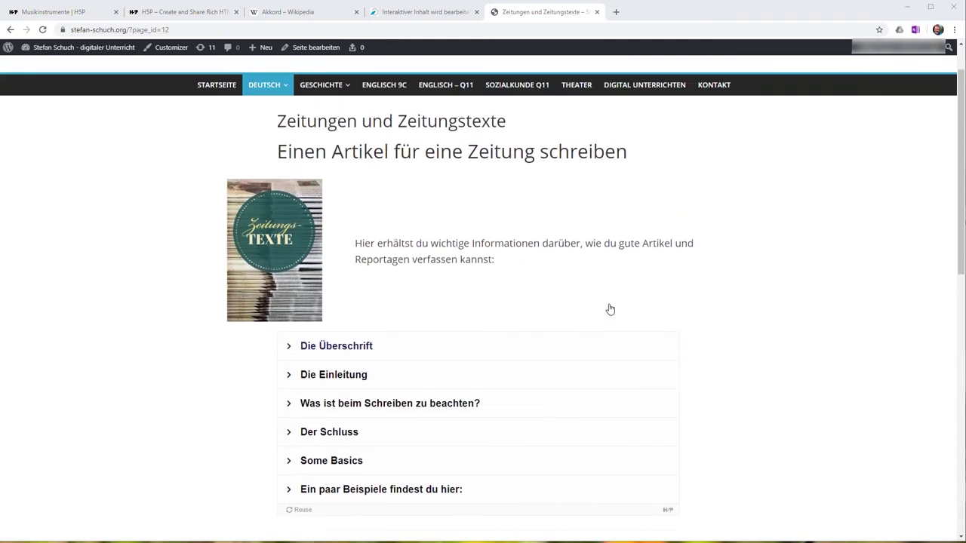
{"action": "scroll", "coordinate": [608, 309], "scroll_direction": "down", "scroll_amount": 3}
{"action": "scroll", "coordinate": [605, 306], "scroll_direction": "up", "scroll_amount": 2}
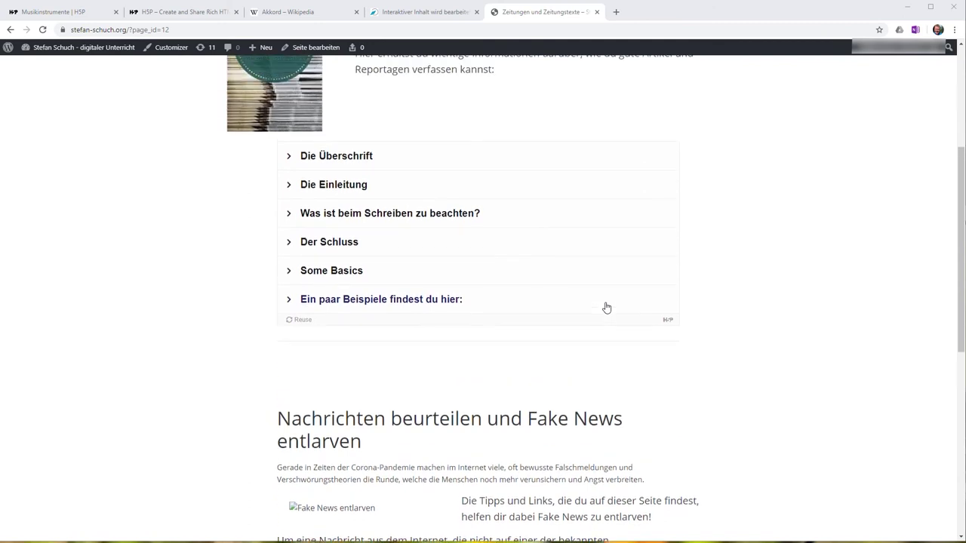
{"action": "left_click", "coordinate": [289, 298]}
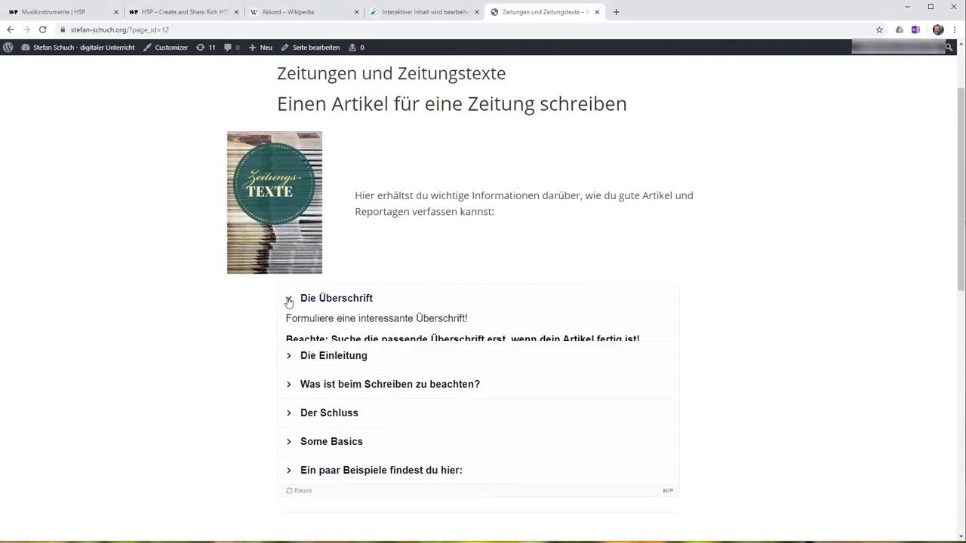
{"action": "left_click", "coordinate": [290, 371]}
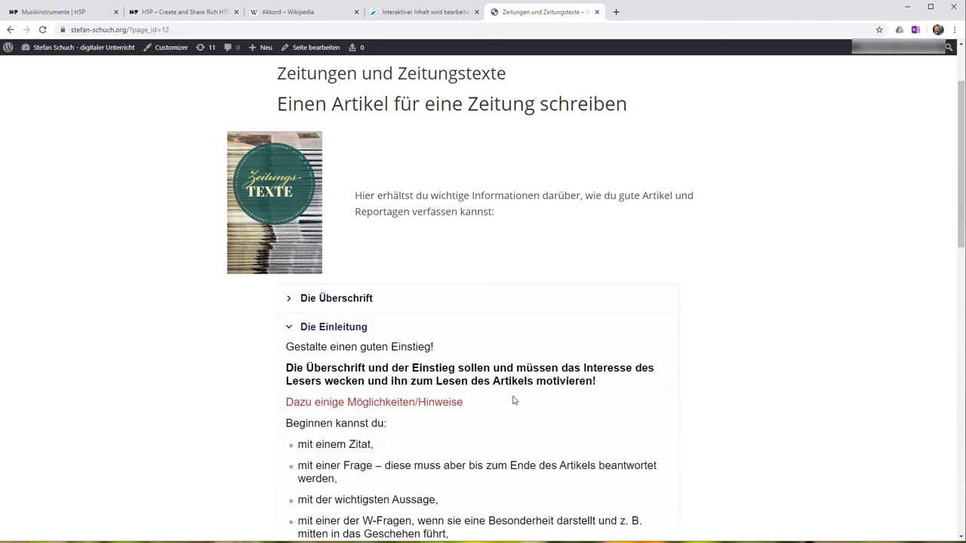
{"action": "scroll", "coordinate": [513, 399], "scroll_direction": "down", "scroll_amount": 3}
{"action": "scroll", "coordinate": [512, 398], "scroll_direction": "up", "scroll_amount": 3}
{"action": "scroll", "coordinate": [511, 396], "scroll_direction": "down", "scroll_amount": 6}
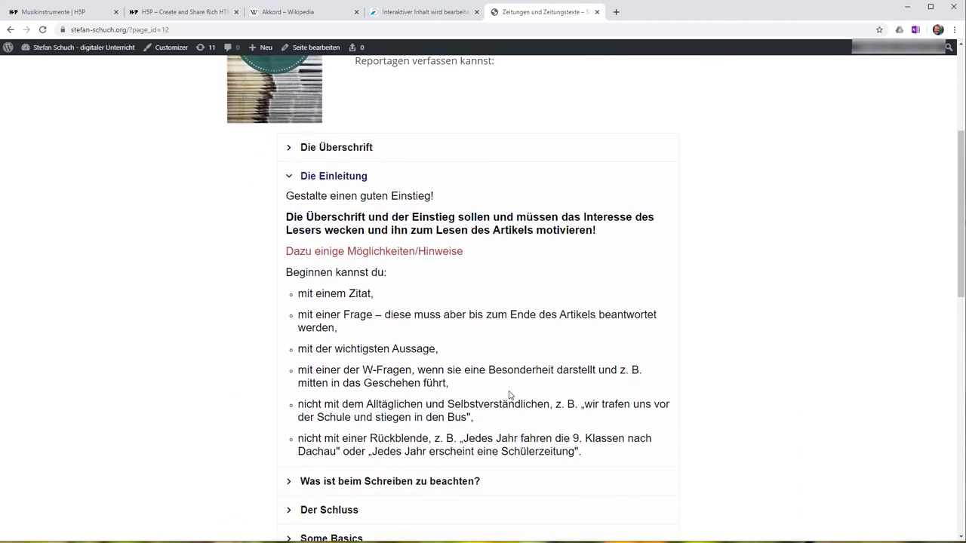
Step: Expand the example accordion's panels "Was ist beim Schreiben zu beachten?" and "Der Schluss" and look through their text
{"action": "scroll", "coordinate": [511, 396], "scroll_direction": "down", "scroll_amount": 2}
{"action": "left_click", "coordinate": [293, 389]}
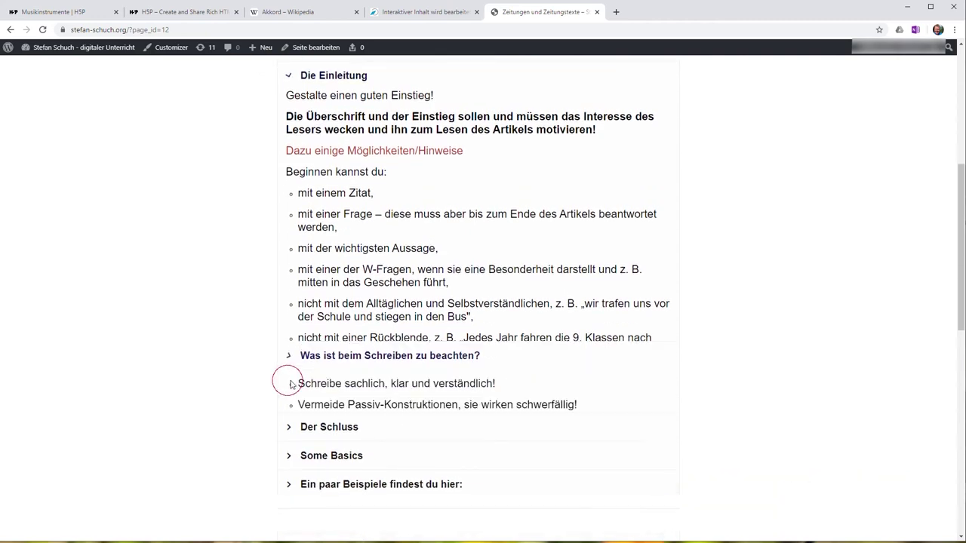
{"action": "scroll", "coordinate": [309, 413], "scroll_direction": "down", "scroll_amount": 6}
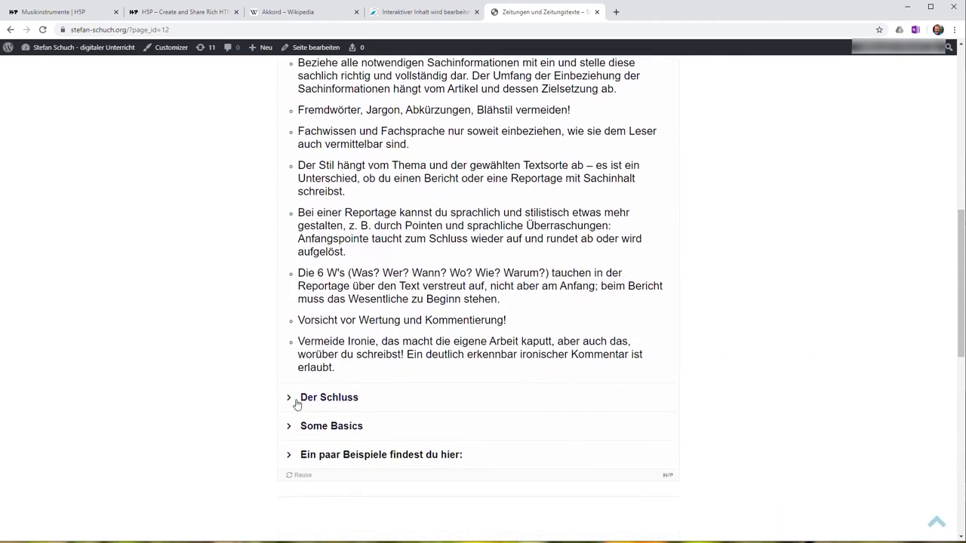
{"action": "left_click", "coordinate": [296, 404]}
{"action": "scroll", "coordinate": [319, 398], "scroll_direction": "down", "scroll_amount": 3}
{"action": "scroll", "coordinate": [305, 190], "scroll_direction": "up", "scroll_amount": 3}
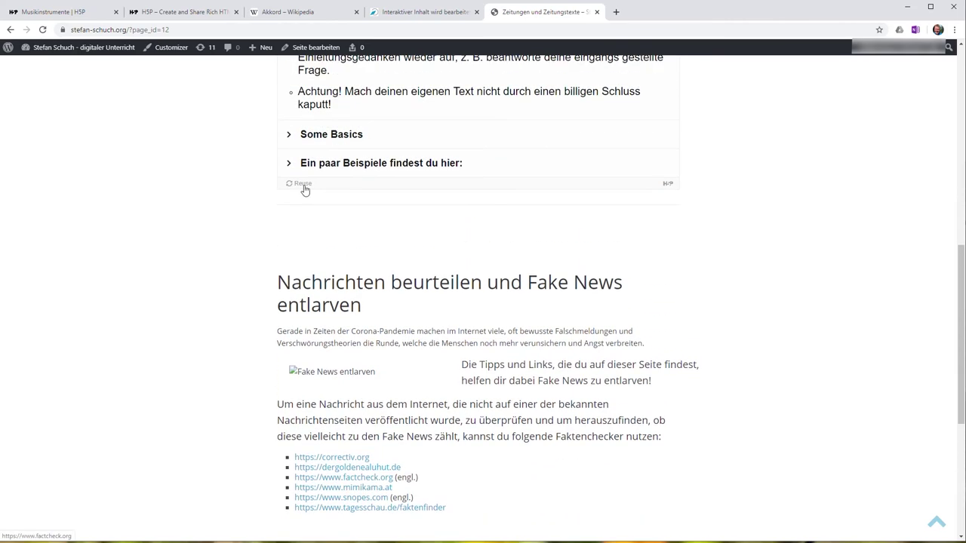
Step: Expand the example accordion's panels "Some Basics" and "Ein paar Beispiele findest du hier:" and view their contents
{"action": "left_click", "coordinate": [289, 133]}
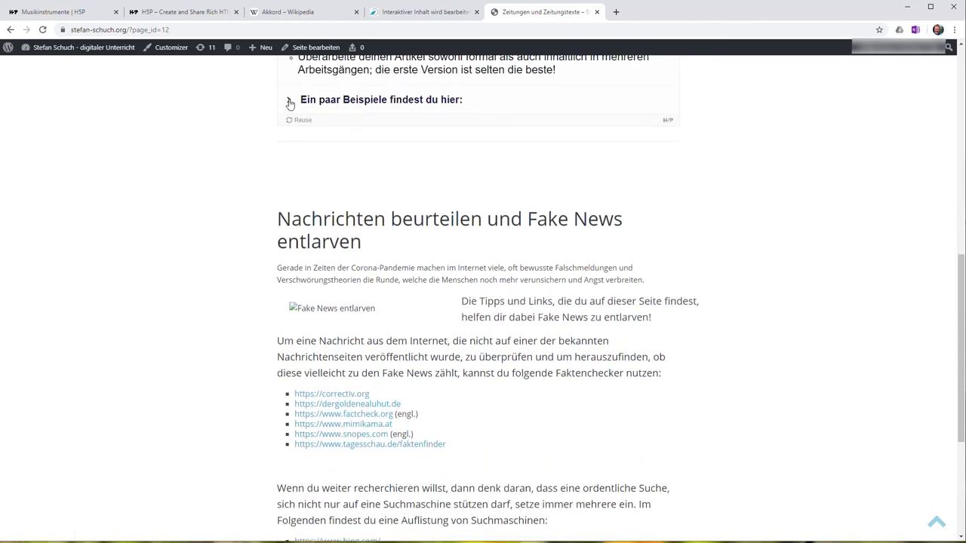
{"action": "left_click", "coordinate": [289, 100]}
{"action": "scroll", "coordinate": [345, 211], "scroll_direction": "up", "scroll_amount": 3}
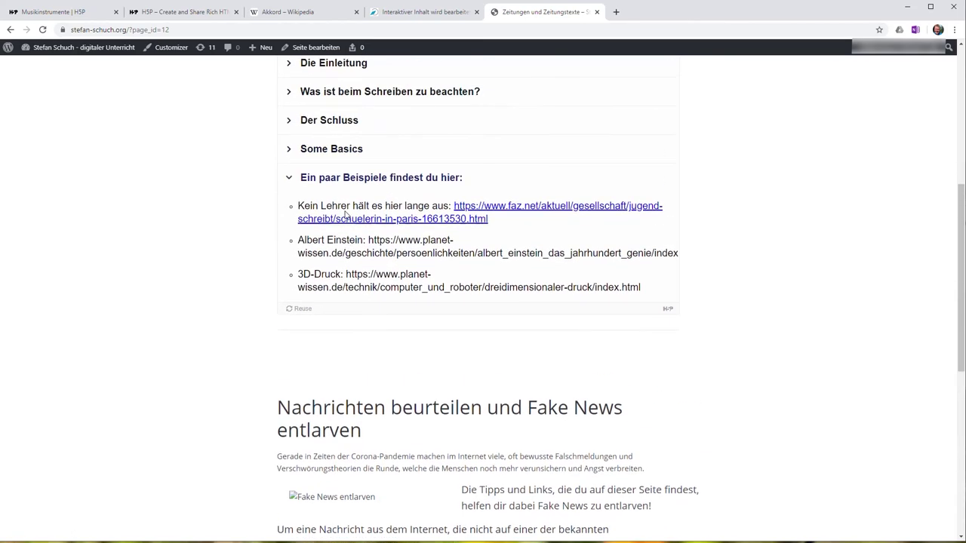
{"action": "scroll", "coordinate": [345, 215], "scroll_direction": "up", "scroll_amount": 3}
{"action": "left_click", "coordinate": [289, 392]}
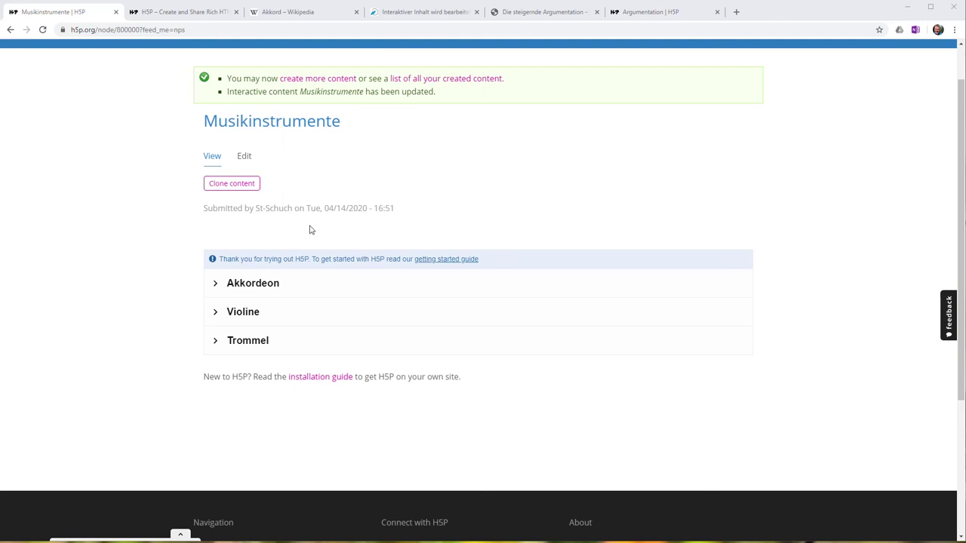
Step: Open the account page from the Musikinstrumente page on h5p.org
{"action": "scroll", "coordinate": [310, 230], "scroll_direction": "up", "scroll_amount": 1}
{"action": "left_click", "coordinate": [694, 81]}
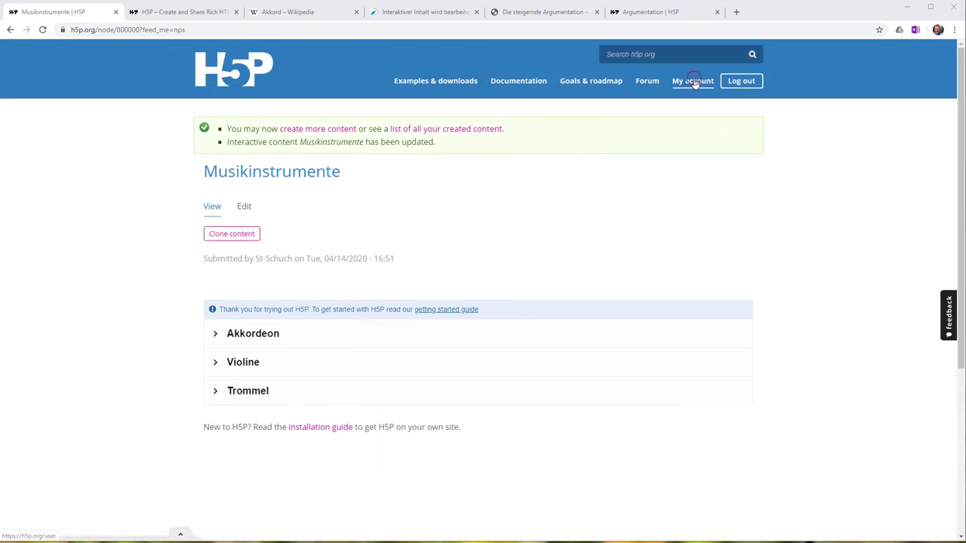